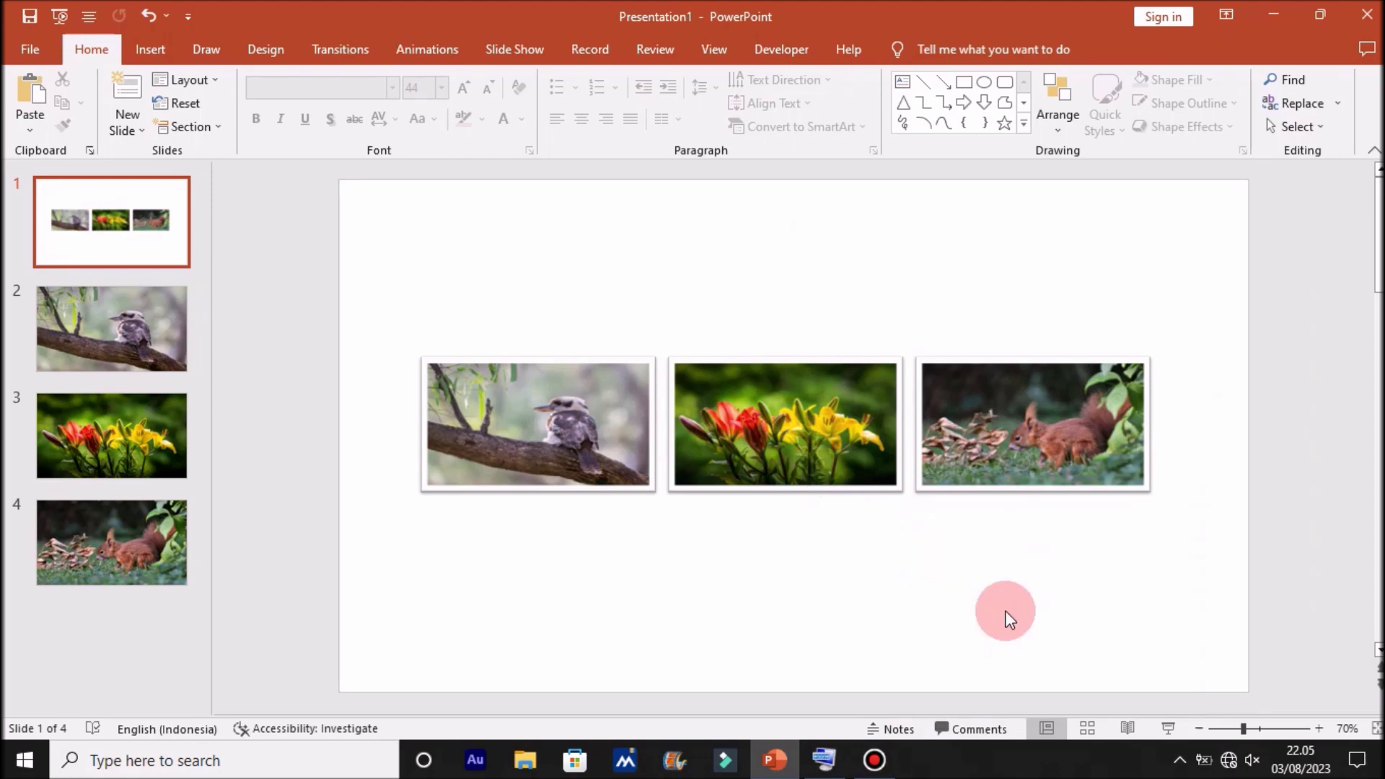
# Preview the finished presentation as a full-screen slide show, then exit back to editing.
pyautogui.click(1169, 729)
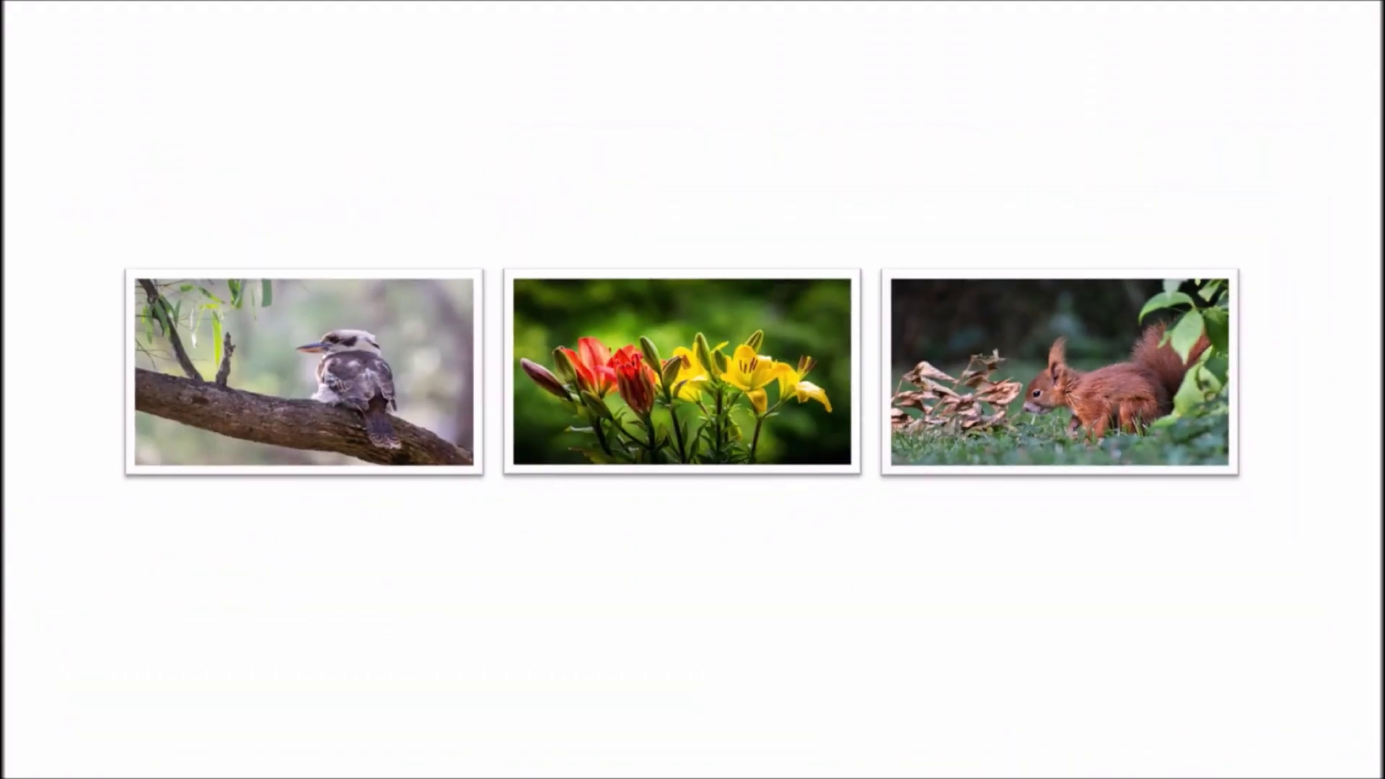
pyautogui.press('Escape')
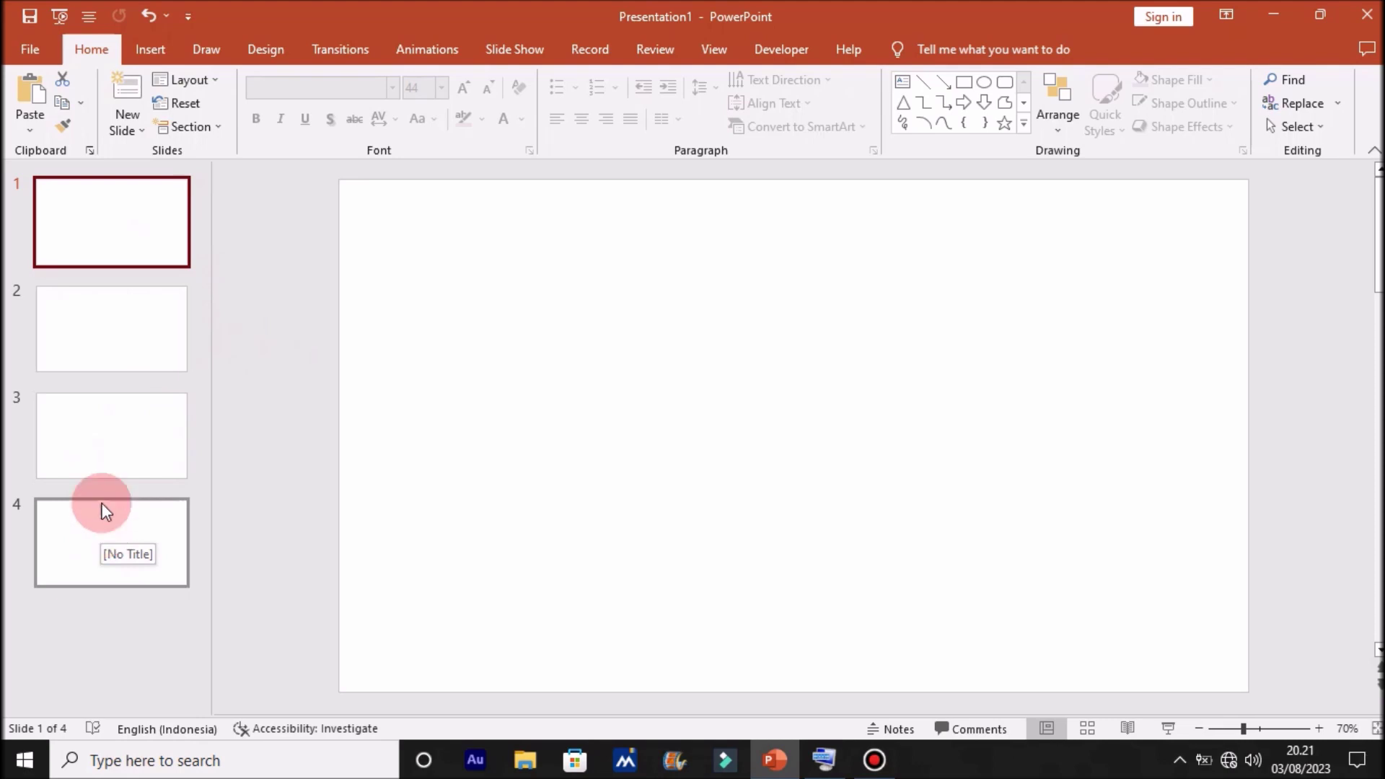
# Insert the Burung bird photo from this computer onto slide 2.
pyautogui.click(107, 330)
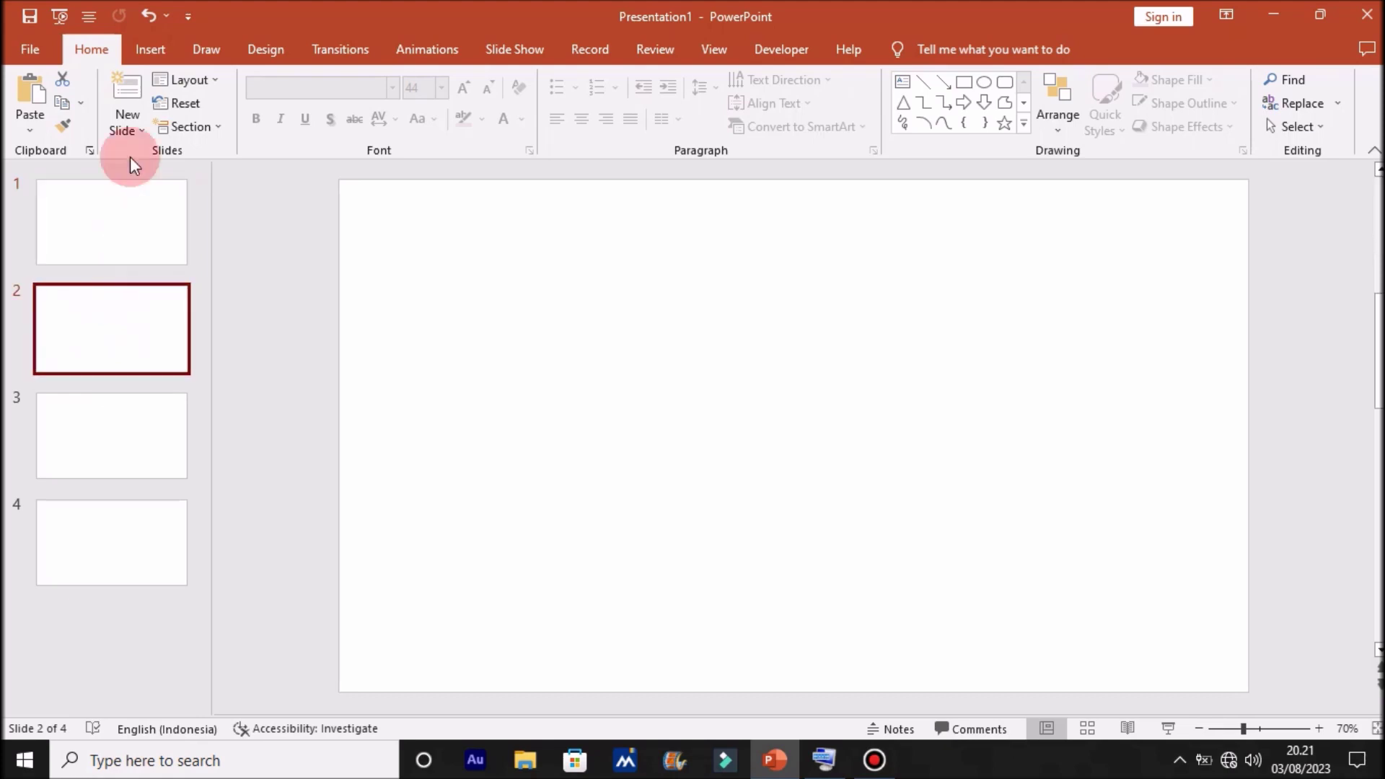
pyautogui.click(150, 50)
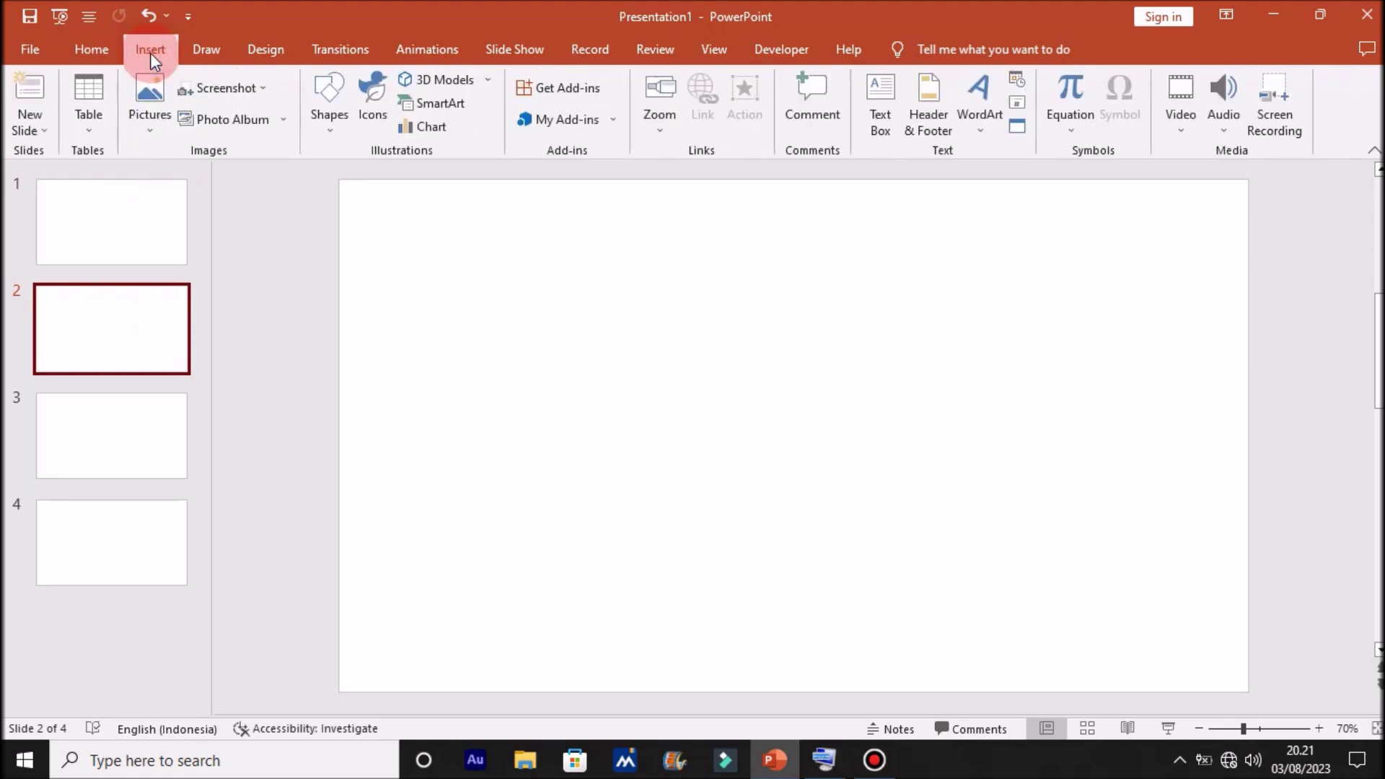
pyautogui.click(149, 130)
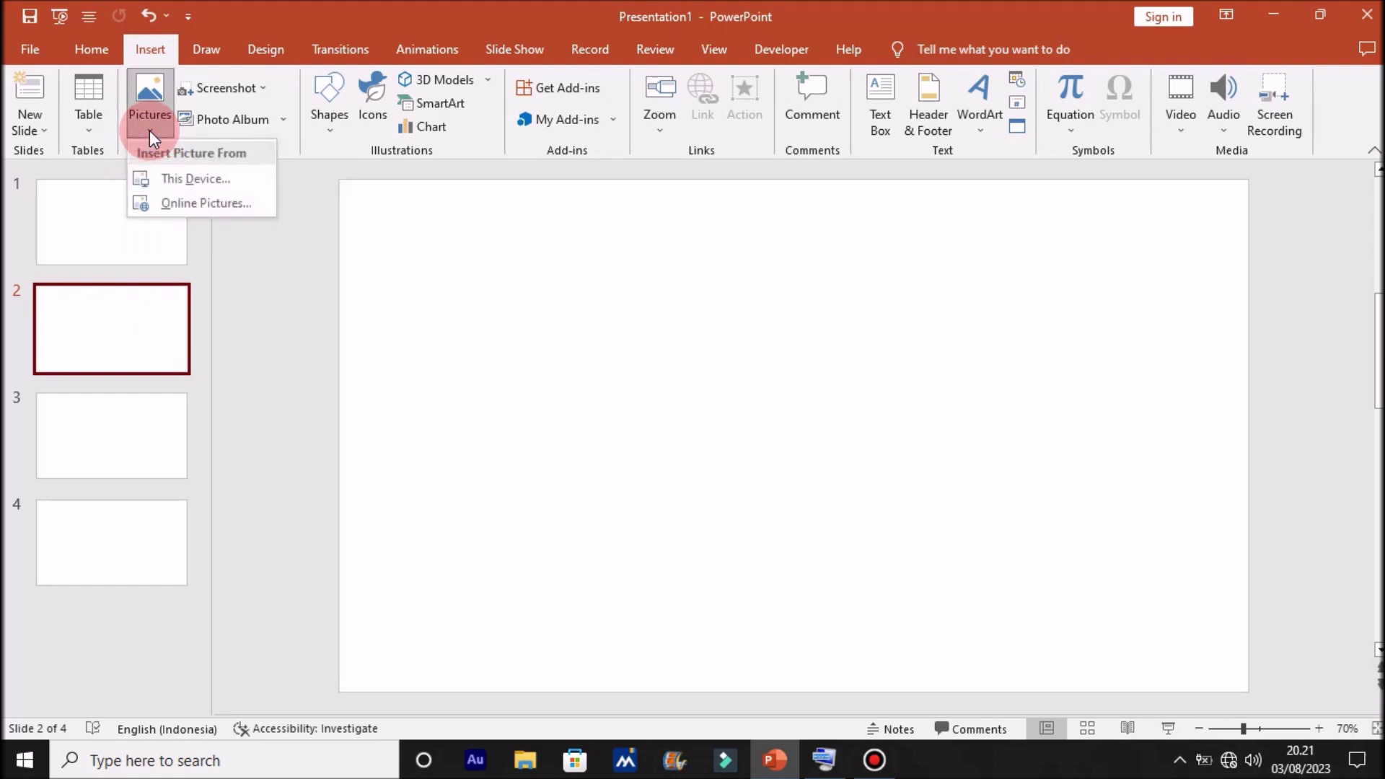
pyautogui.click(184, 189)
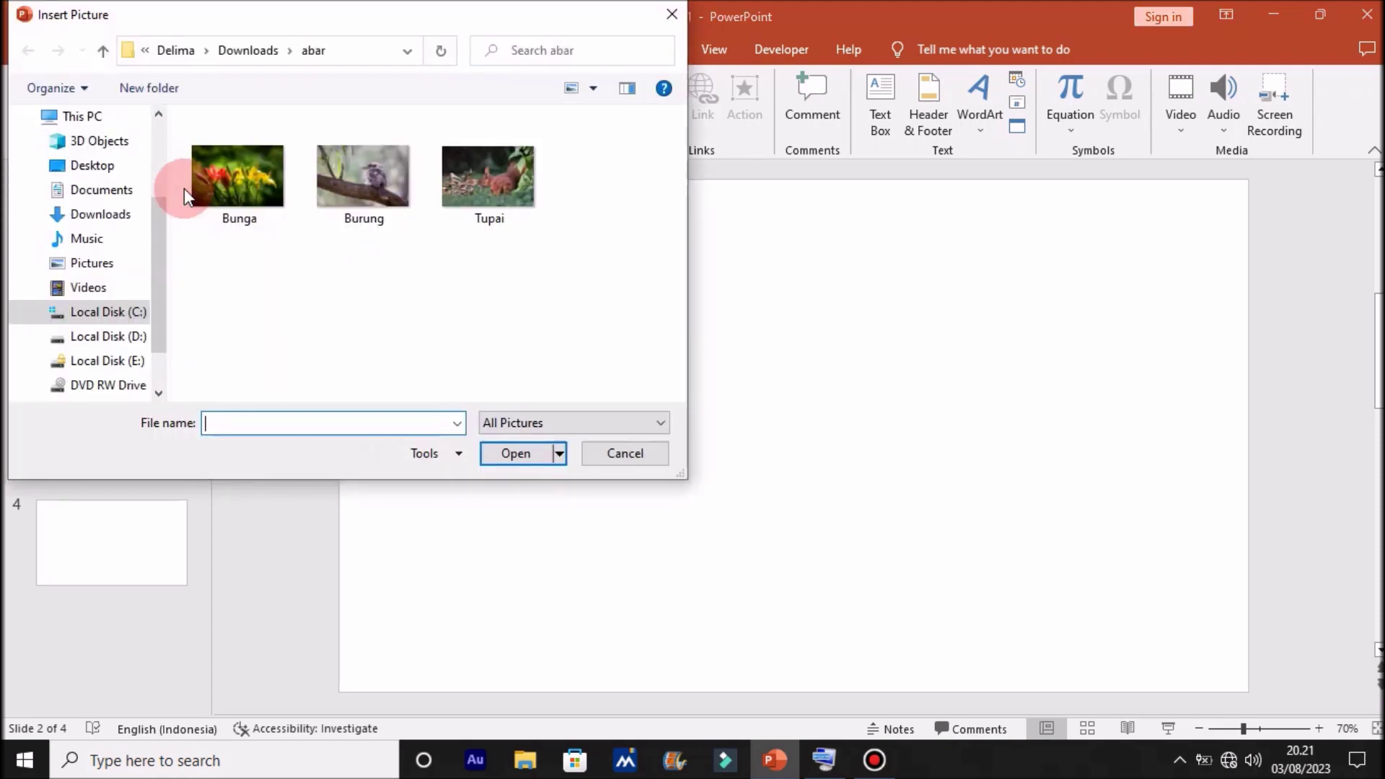
pyautogui.click(362, 189)
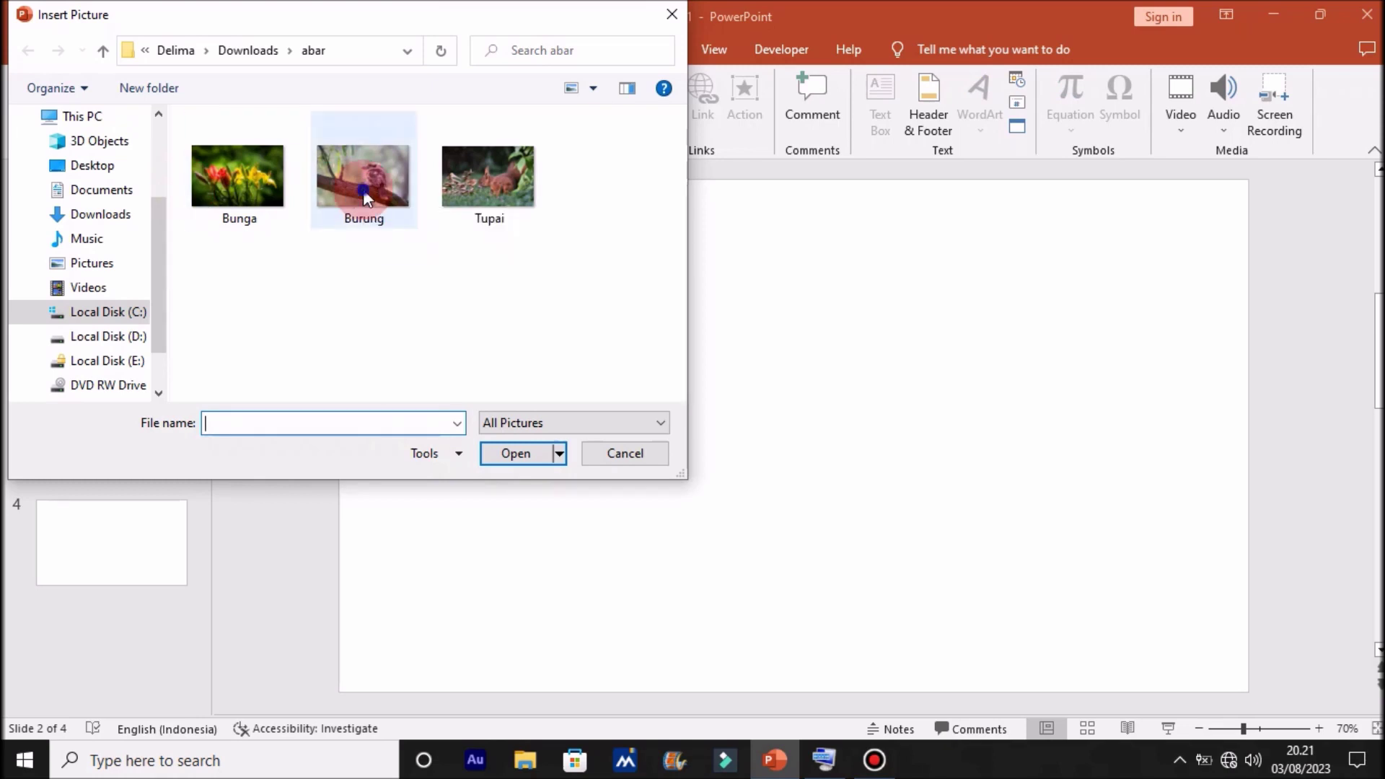
pyautogui.click(362, 189)
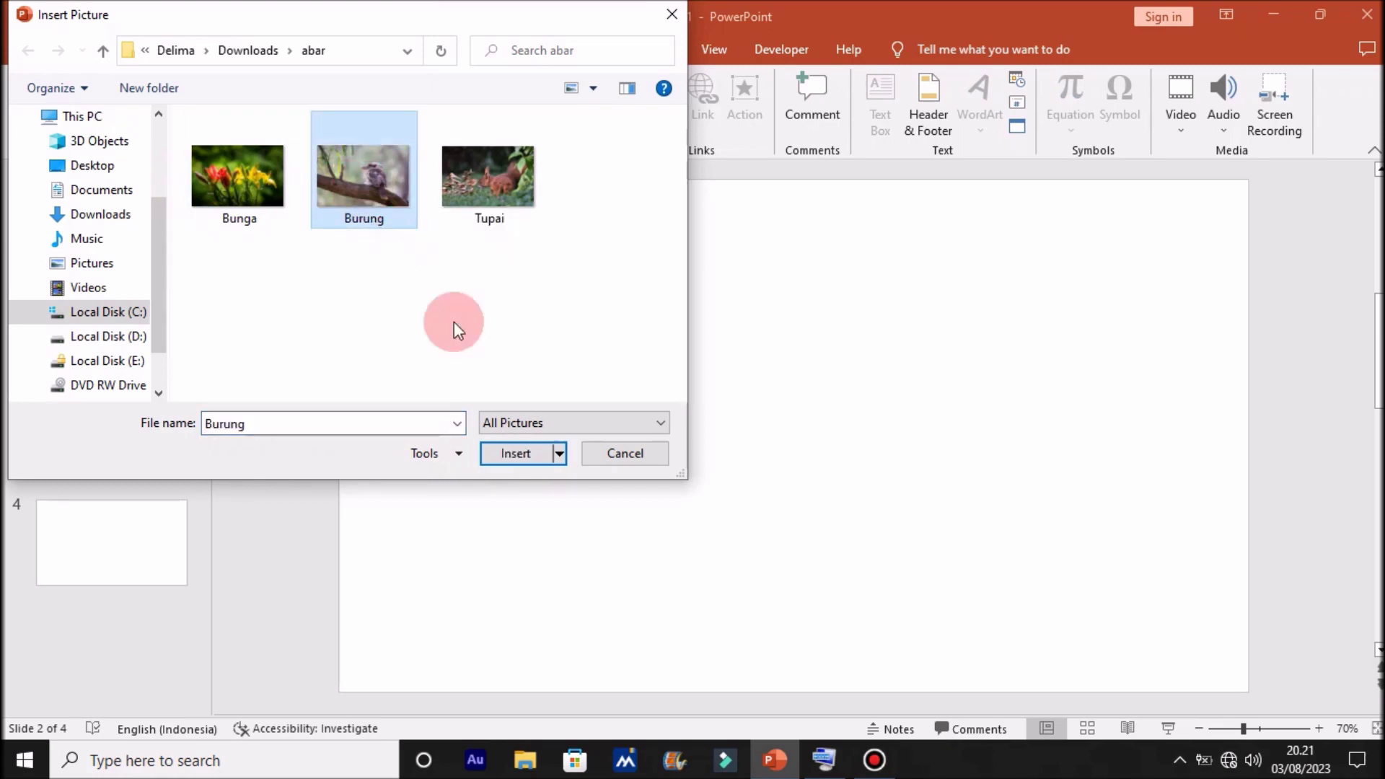
pyautogui.click(517, 453)
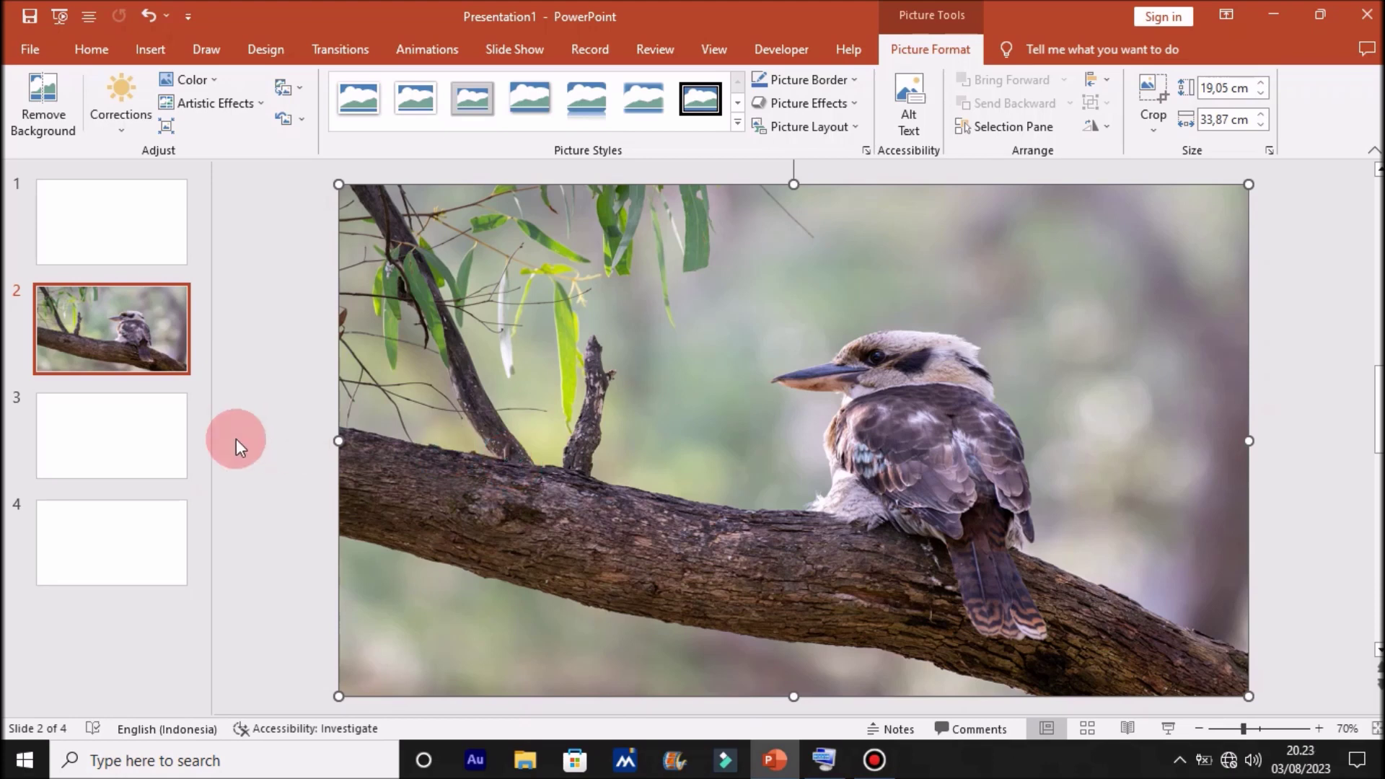
pyautogui.click(116, 437)
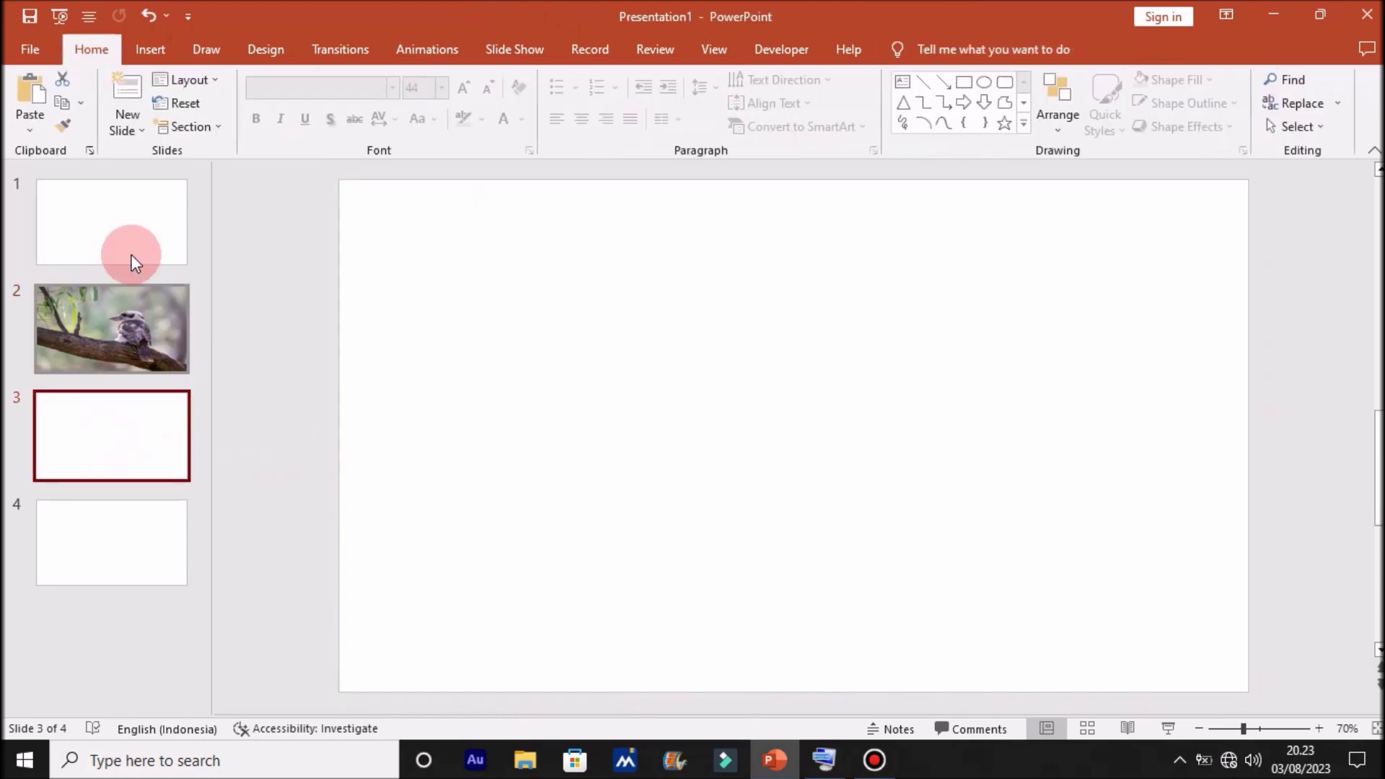
# Insert the Bunga lilies photo from this computer onto slide 3.
pyautogui.click(148, 50)
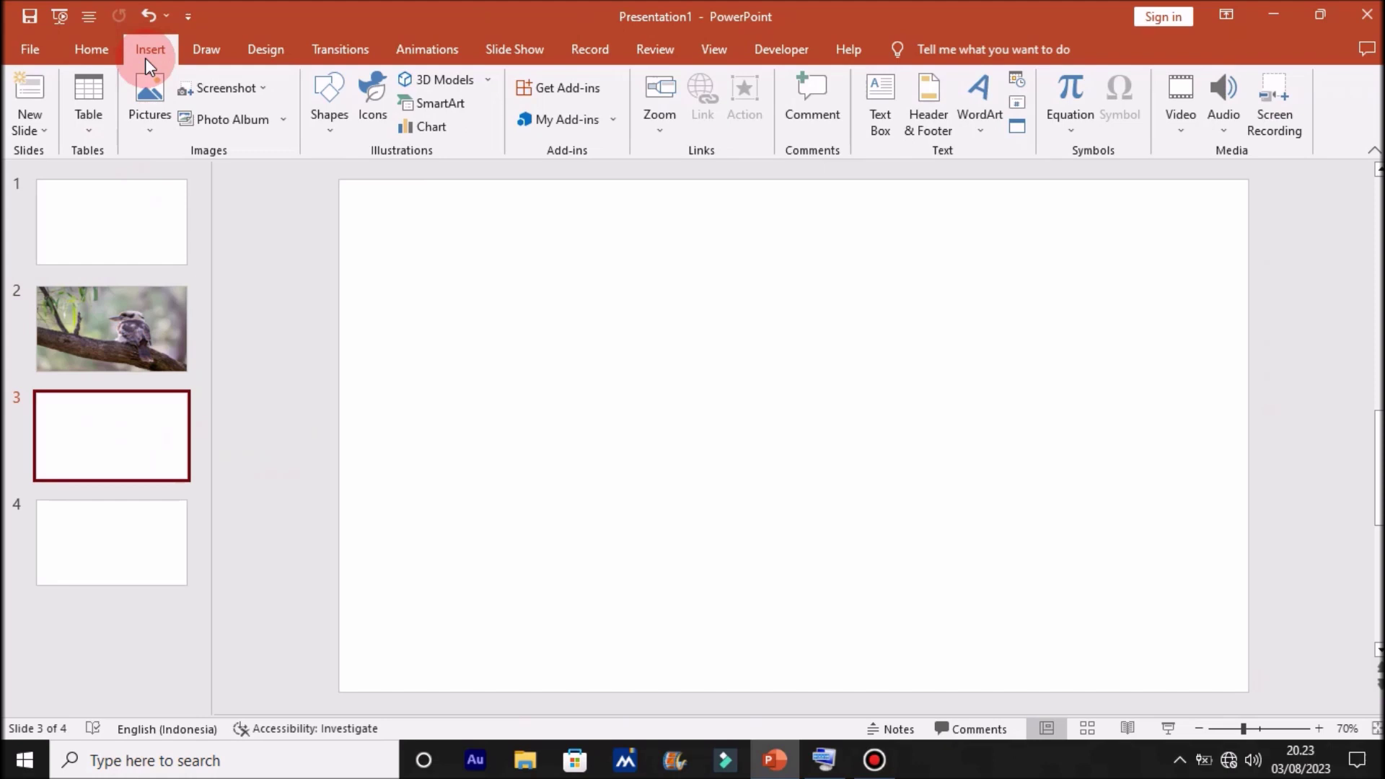
pyautogui.click(149, 127)
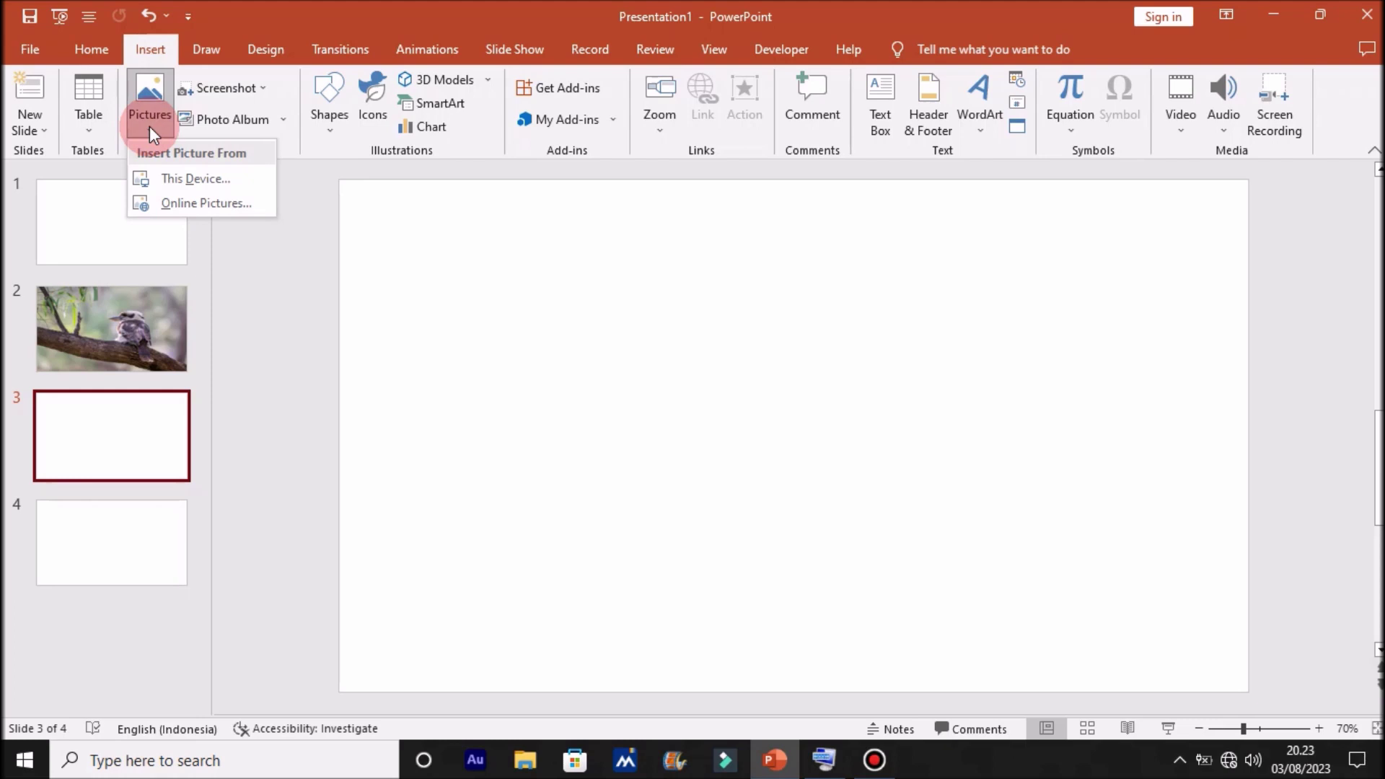
pyautogui.click(197, 182)
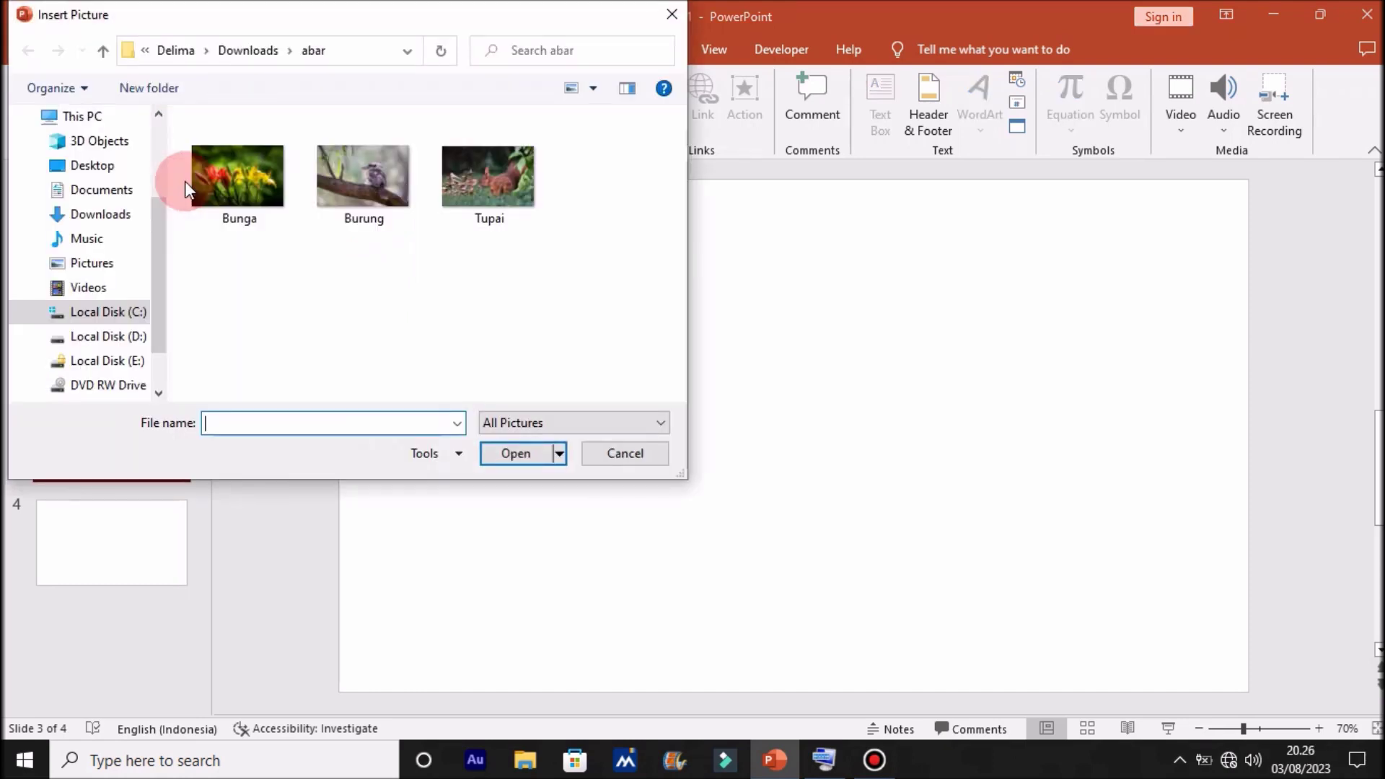
pyautogui.click(230, 189)
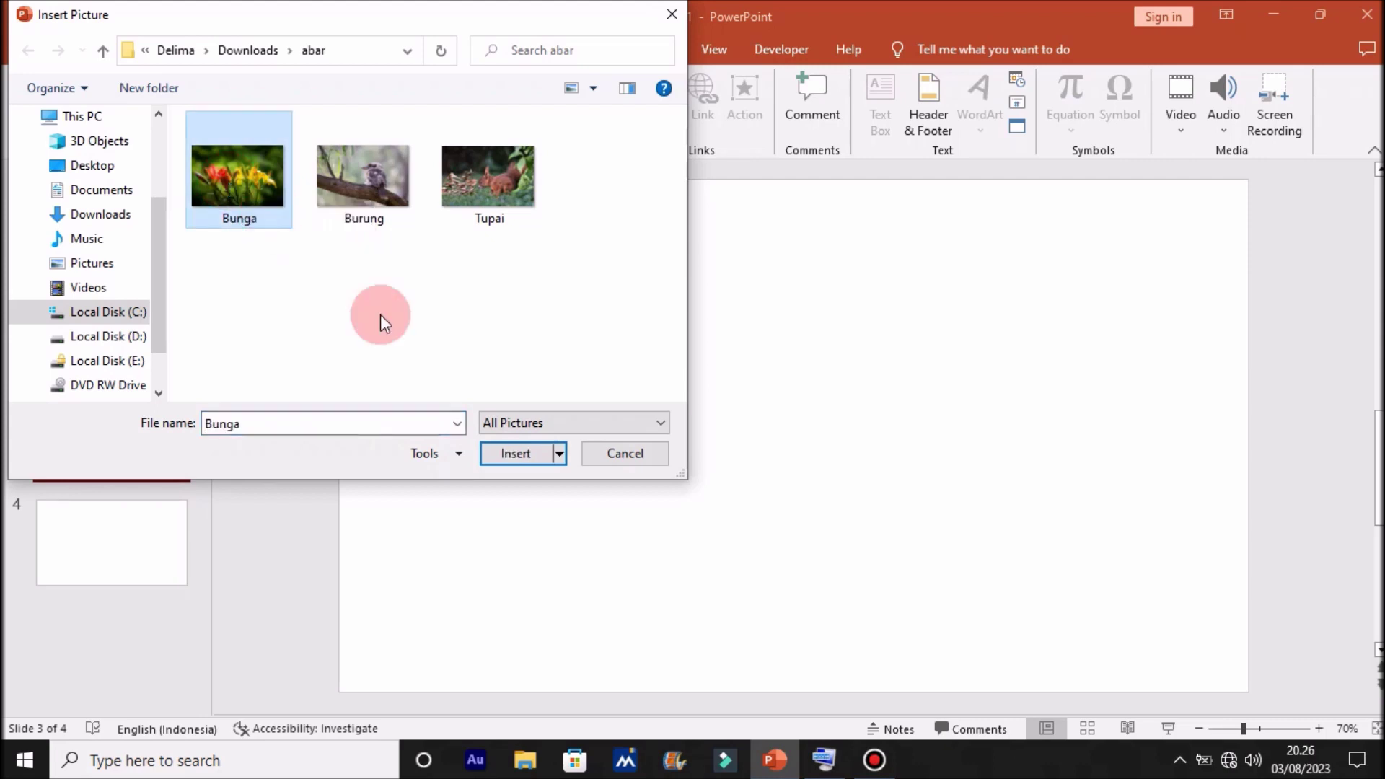
pyautogui.click(504, 458)
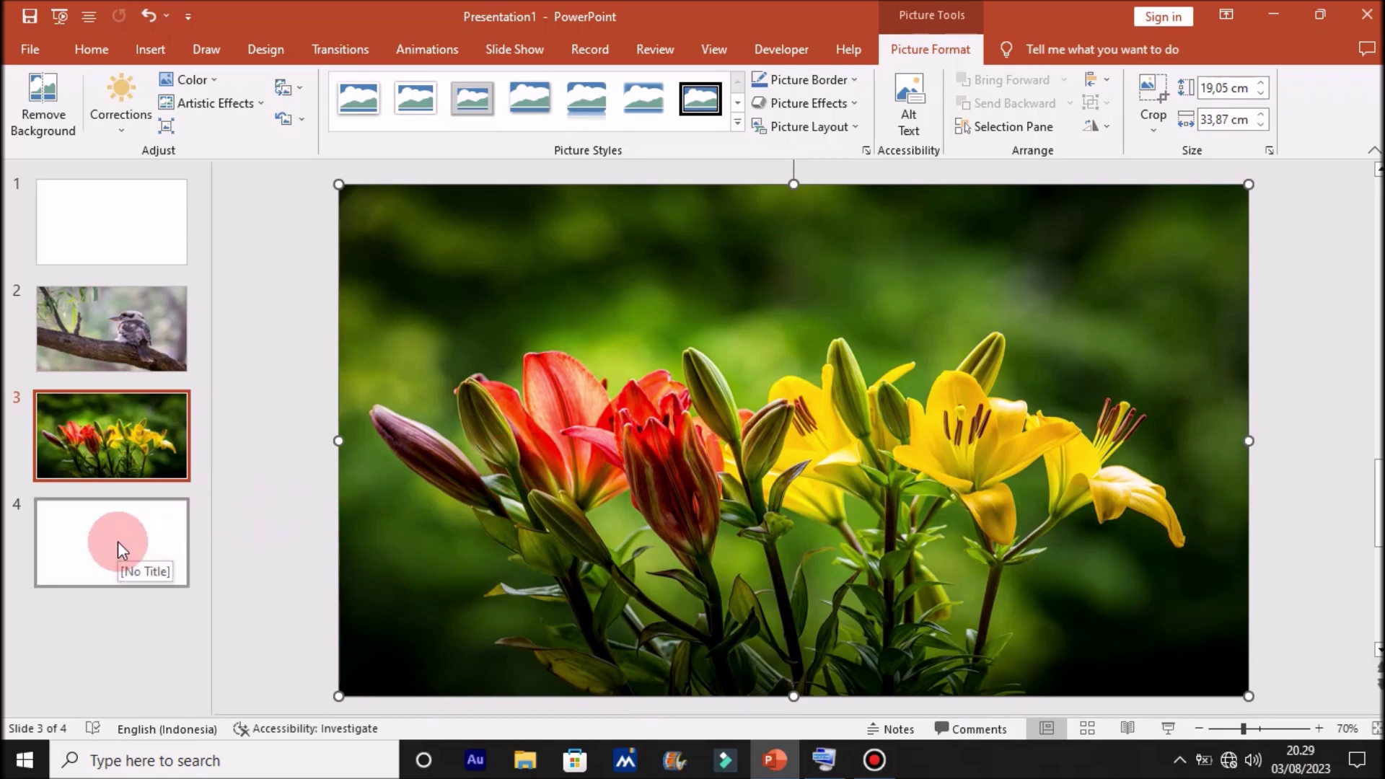
pyautogui.click(118, 541)
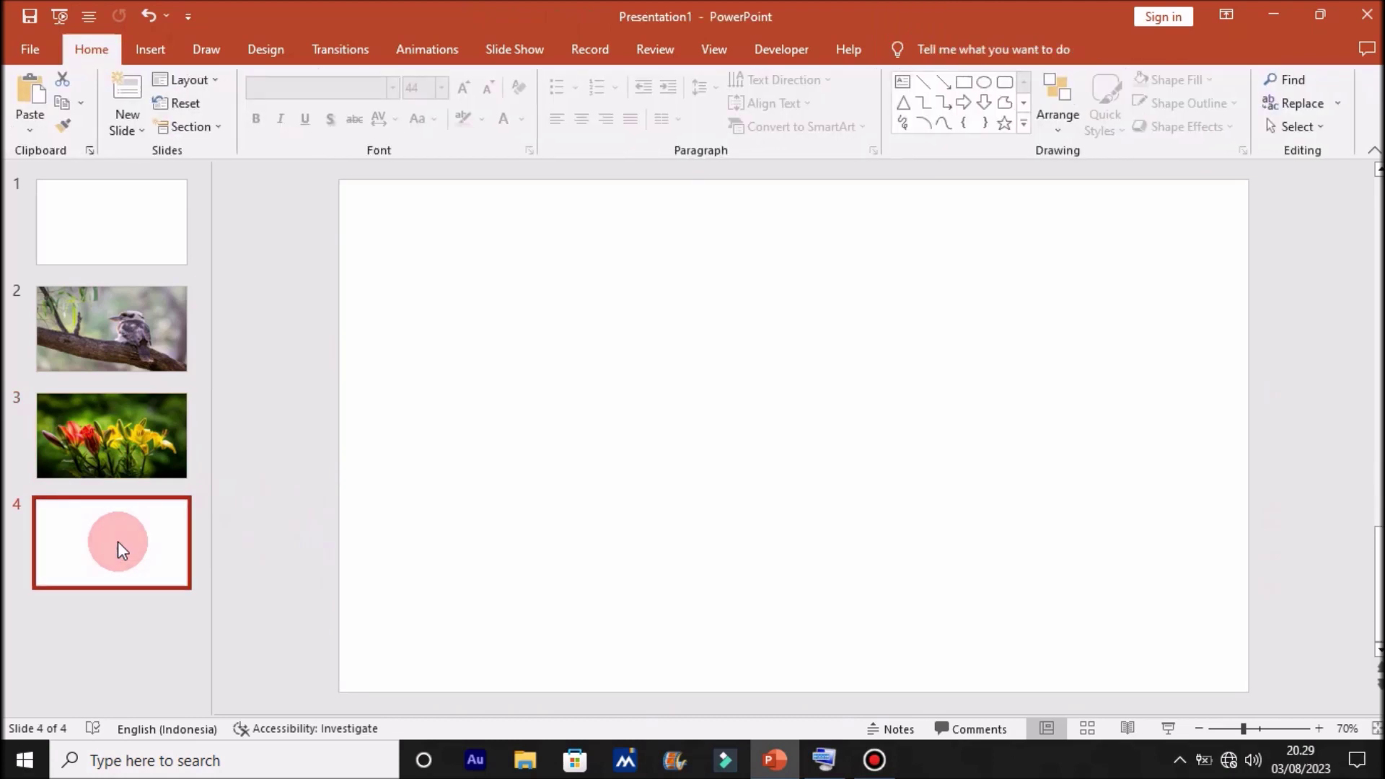
# Insert the Tupai squirrel photo from this computer onto slide 4.
pyautogui.click(150, 49)
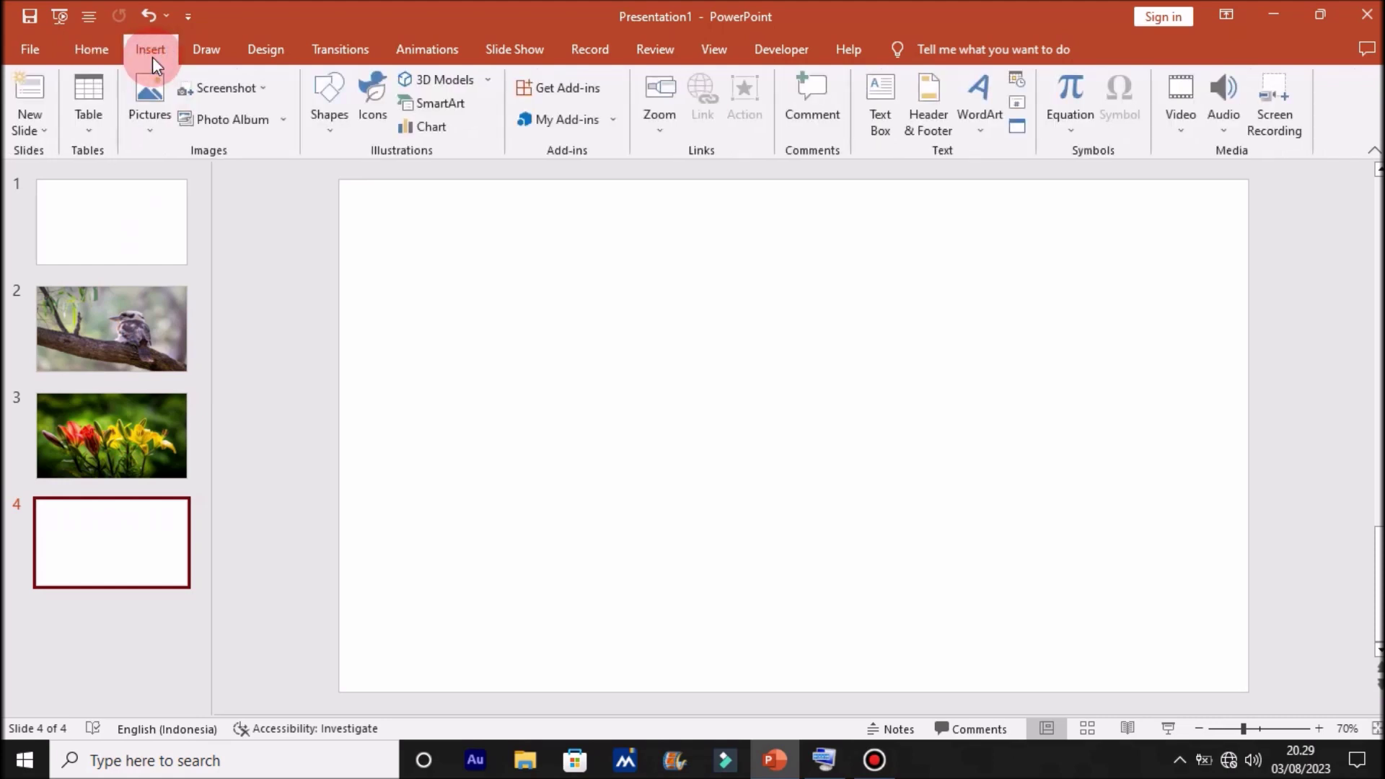
pyautogui.click(152, 134)
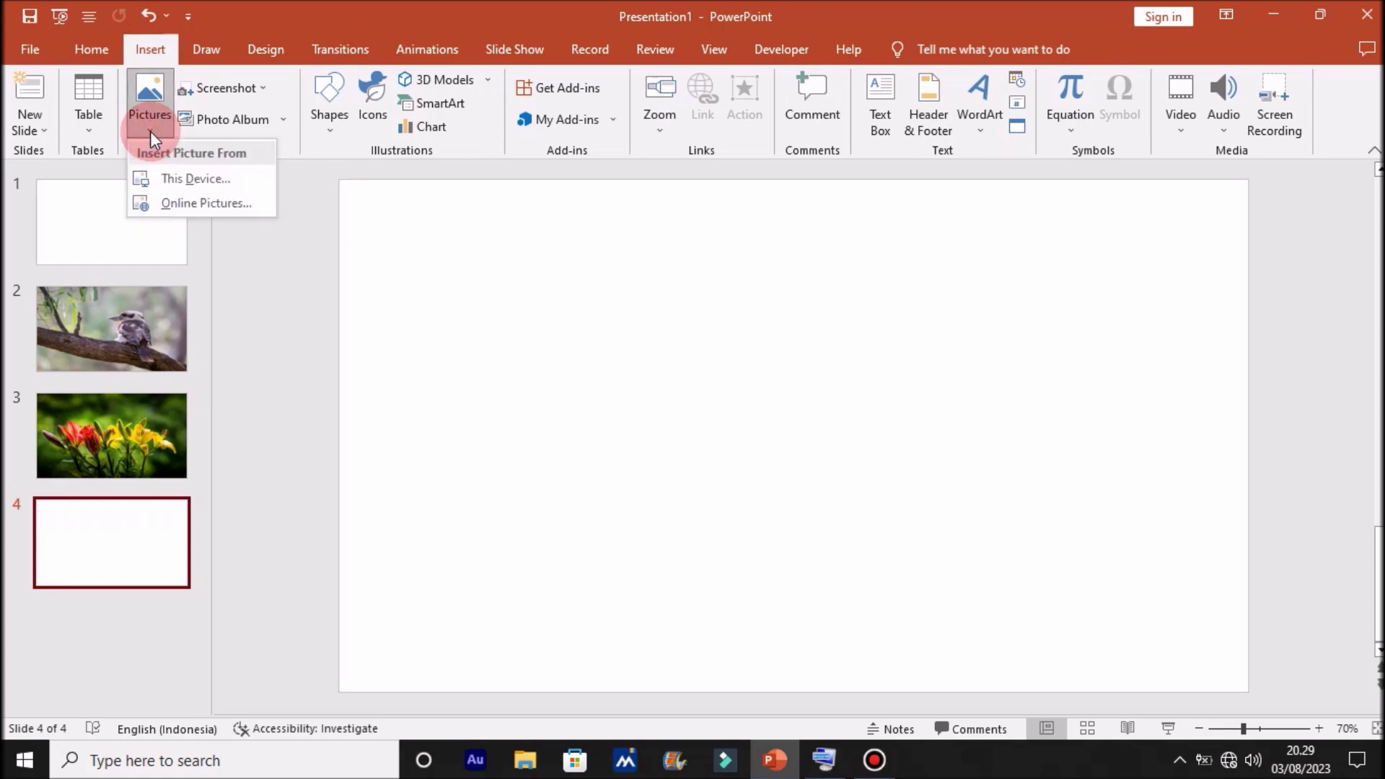
pyautogui.click(198, 184)
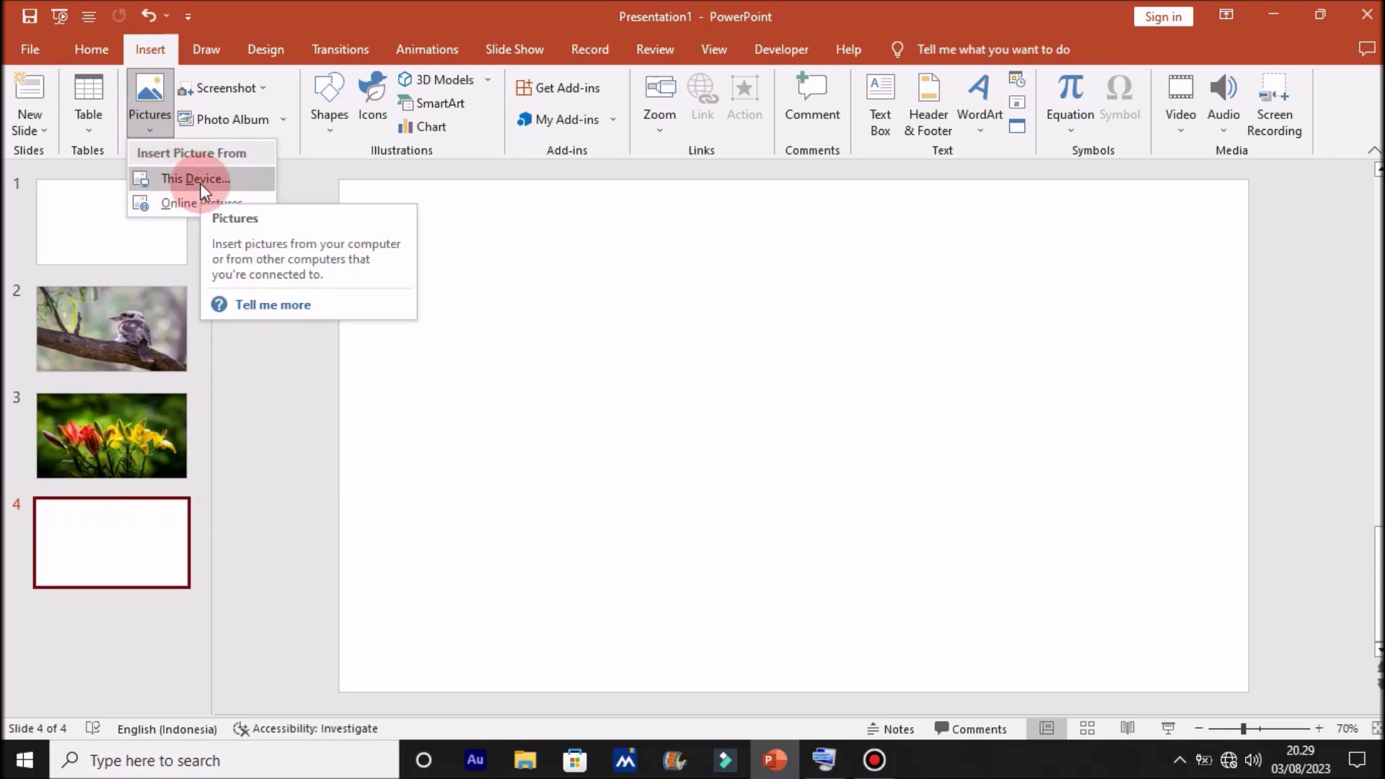
pyautogui.click(201, 185)
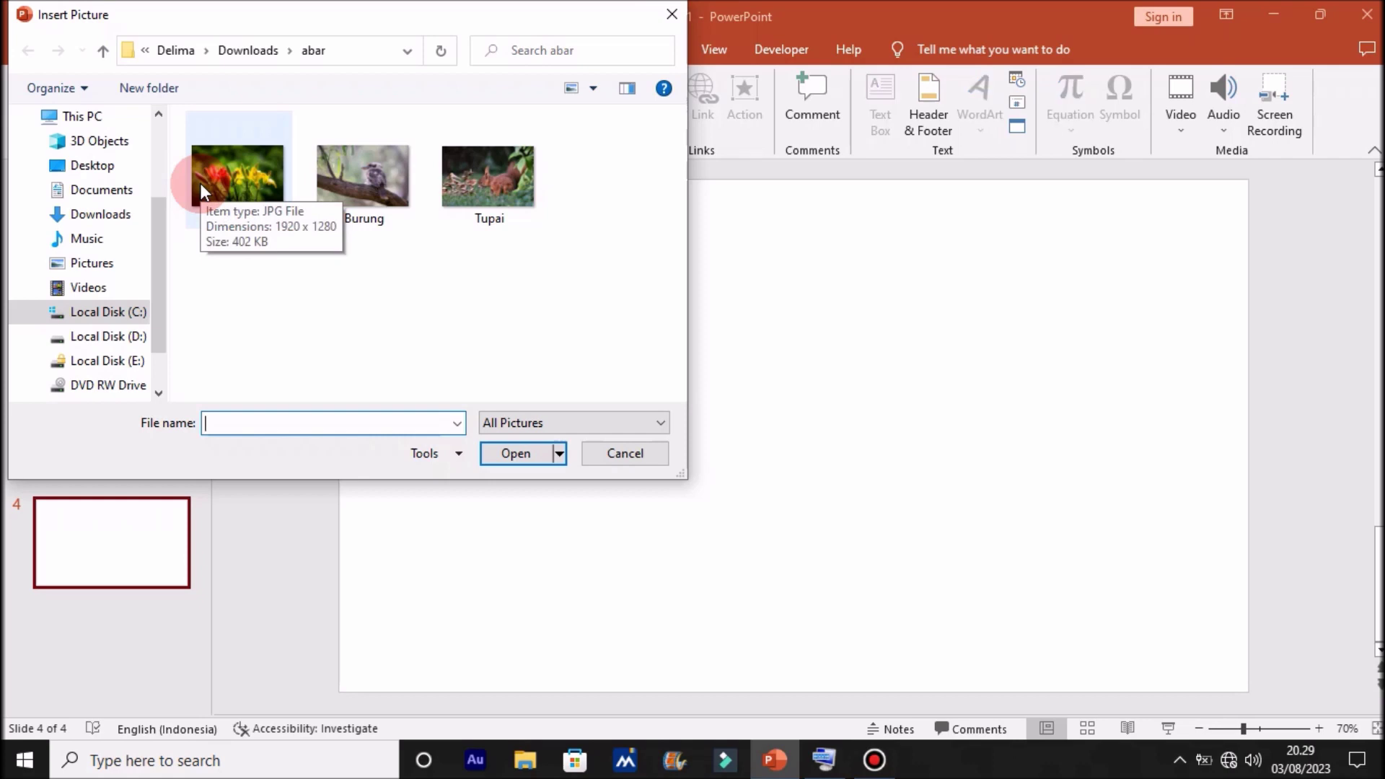
pyautogui.click(488, 196)
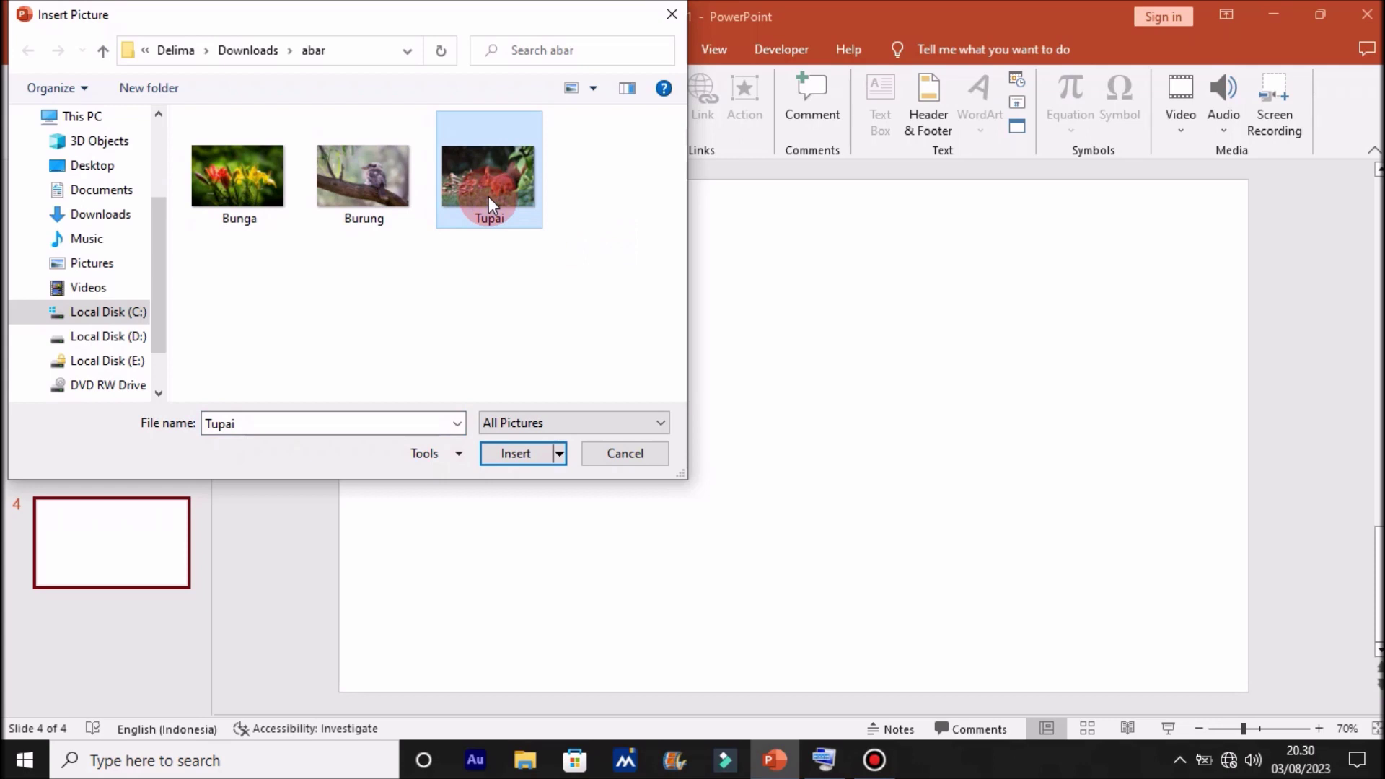
pyautogui.click(515, 454)
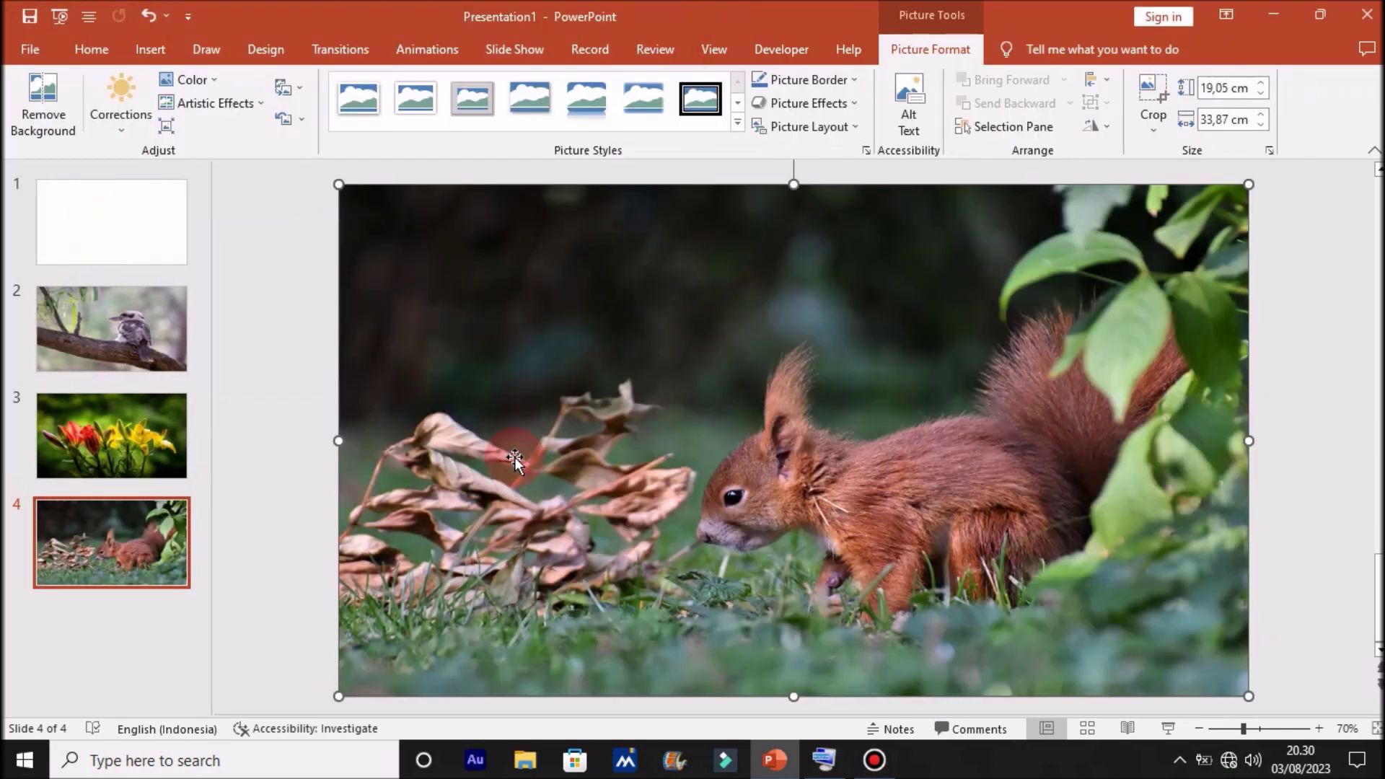
pyautogui.click(105, 223)
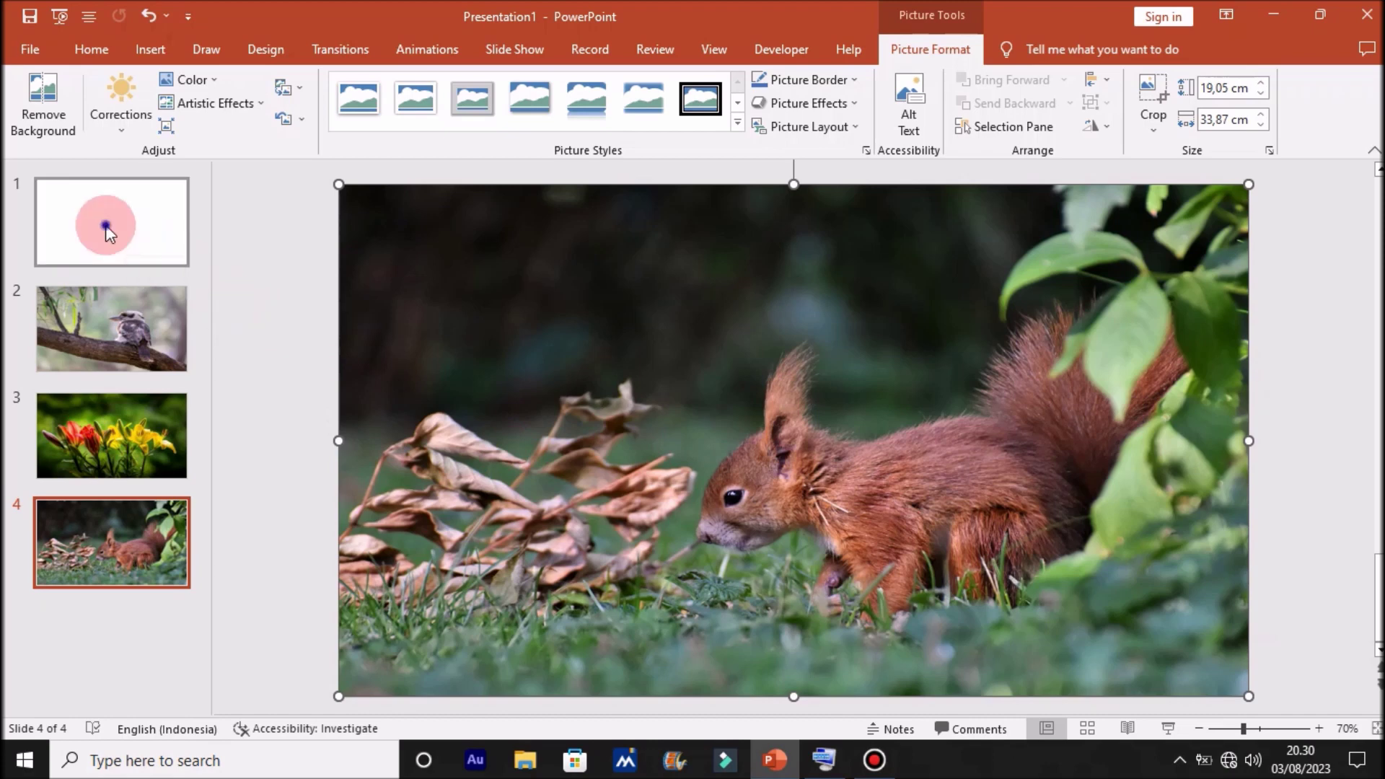
# On slide 1, add Slide Zoom thumbnails for slides 2, 3 and 4.
pyautogui.click(105, 224)
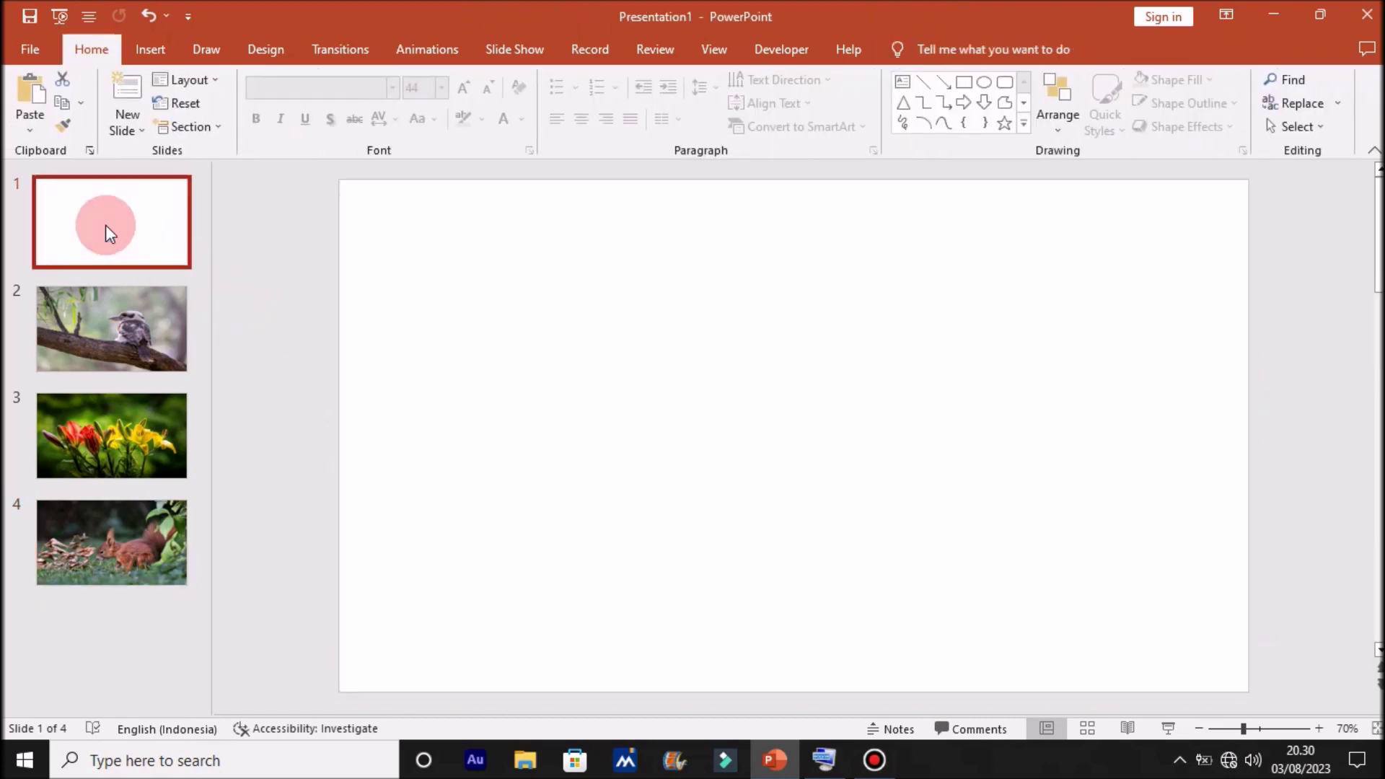
pyautogui.click(147, 54)
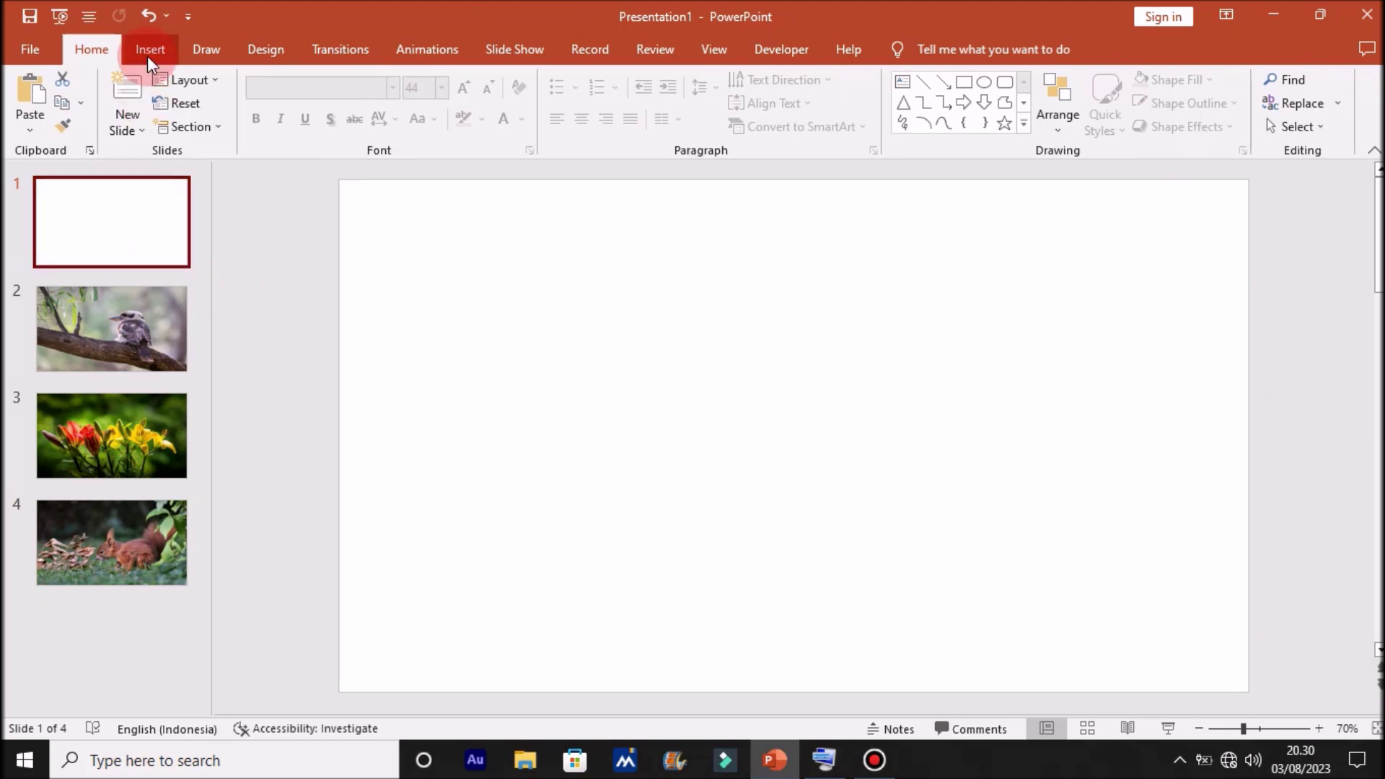
pyautogui.click(148, 53)
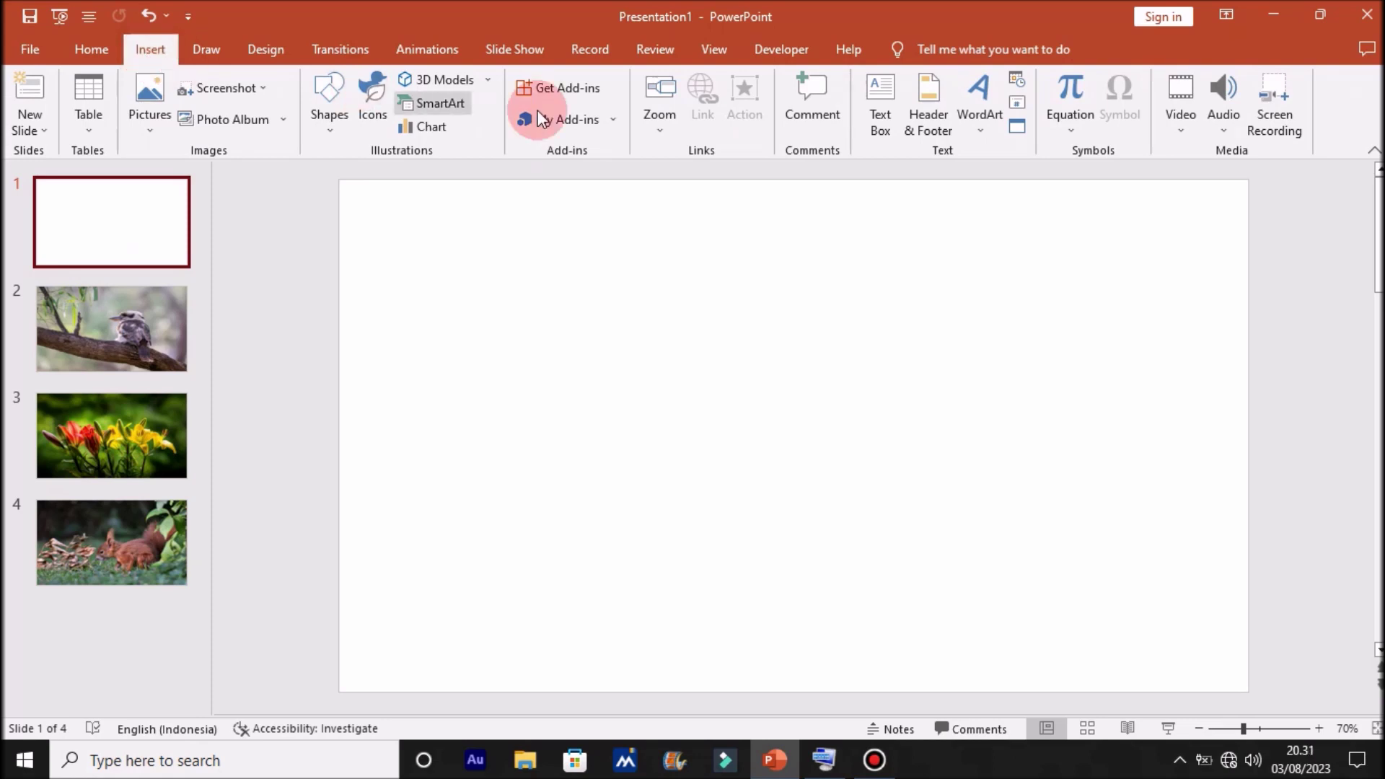
pyautogui.click(665, 127)
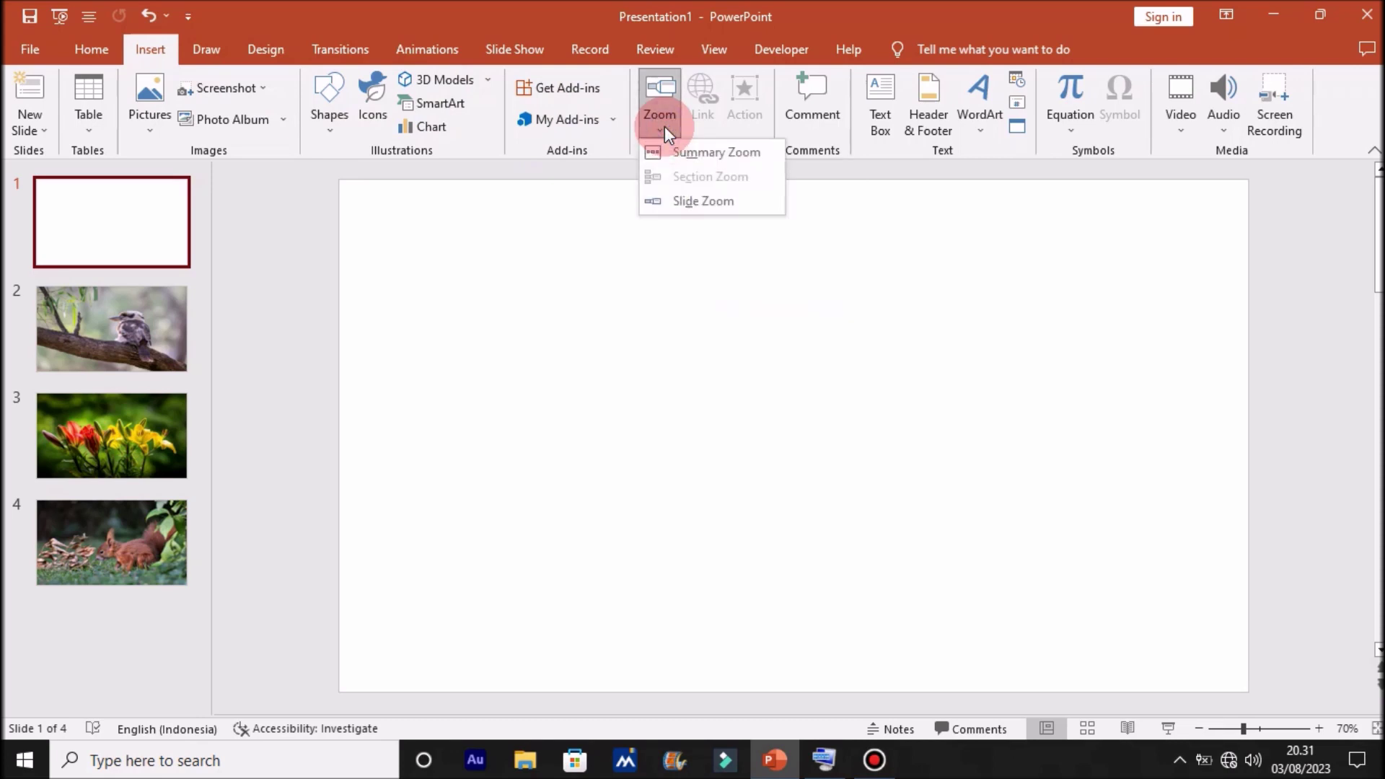
pyautogui.click(715, 202)
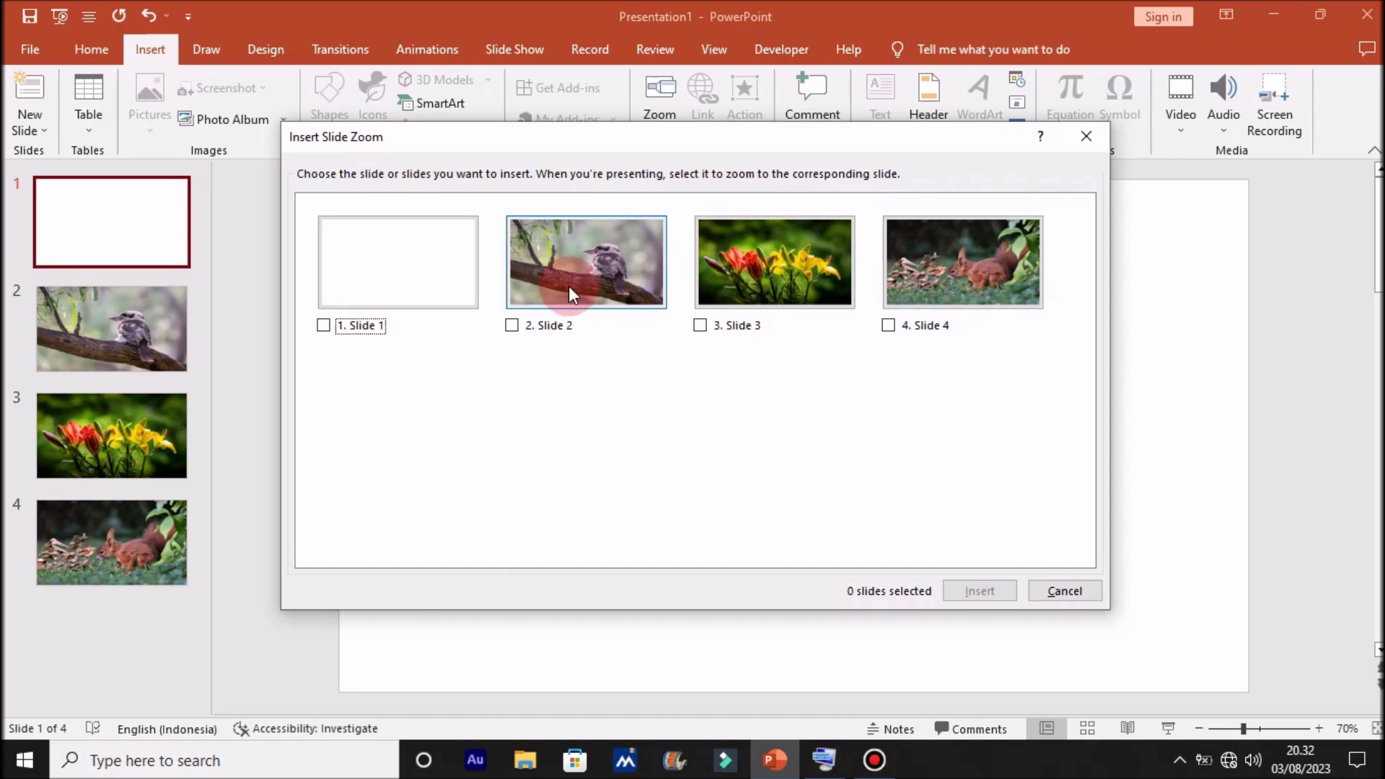
pyautogui.click(511, 325)
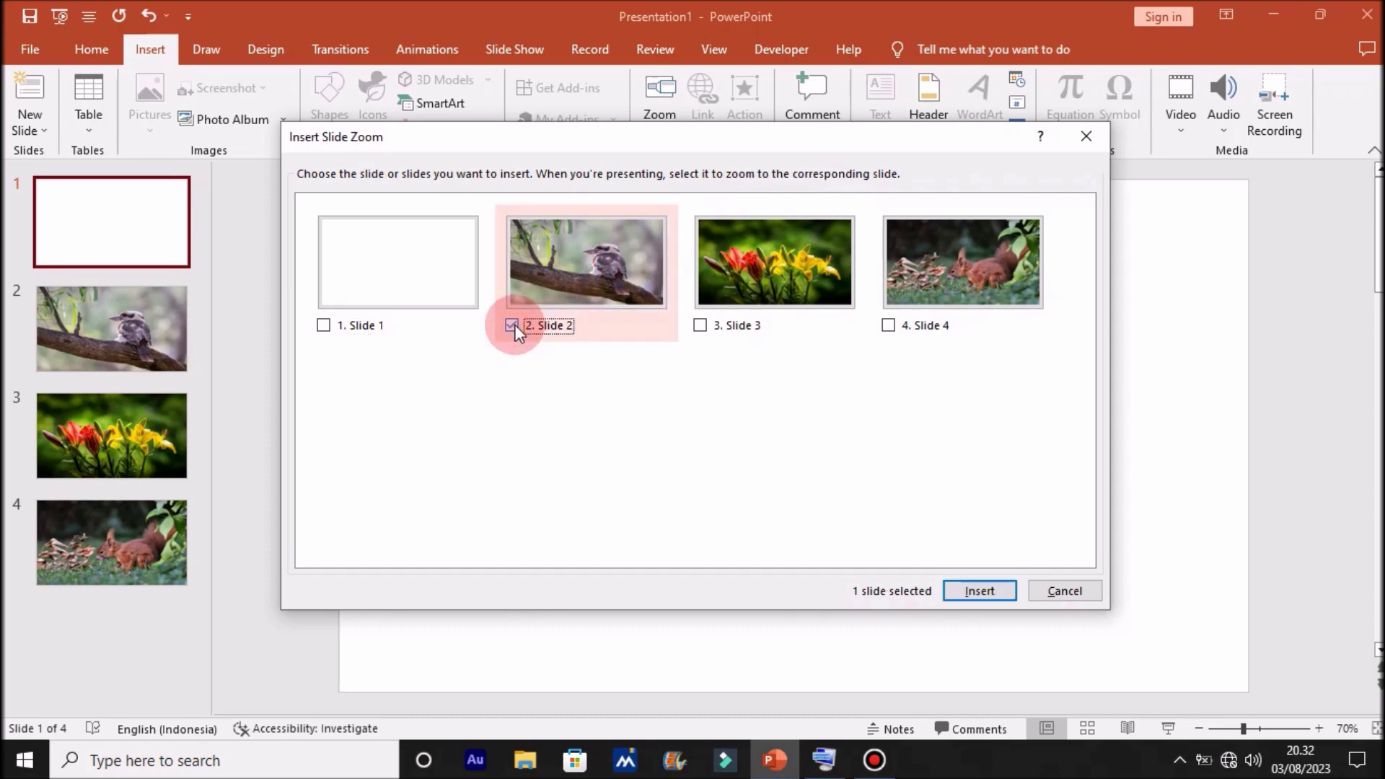
pyautogui.click(698, 326)
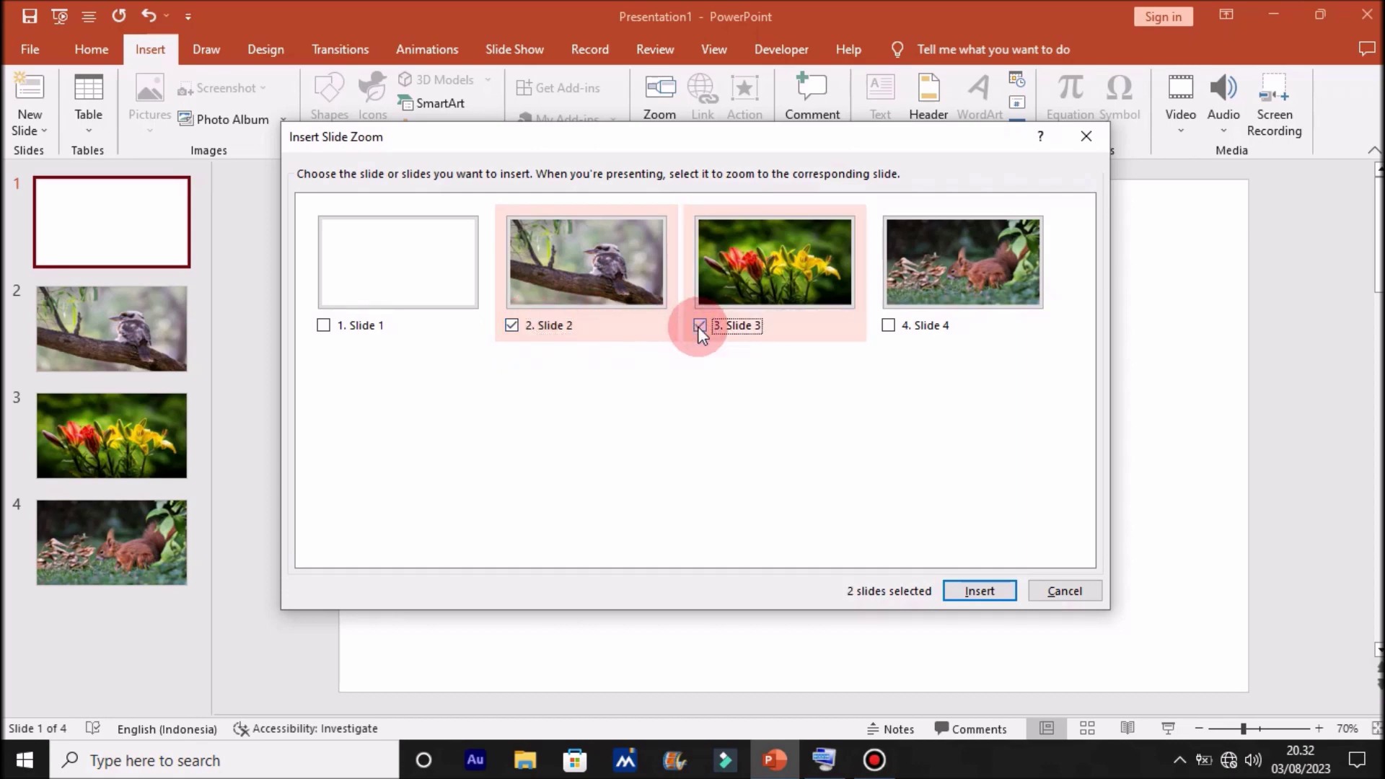
pyautogui.click(888, 326)
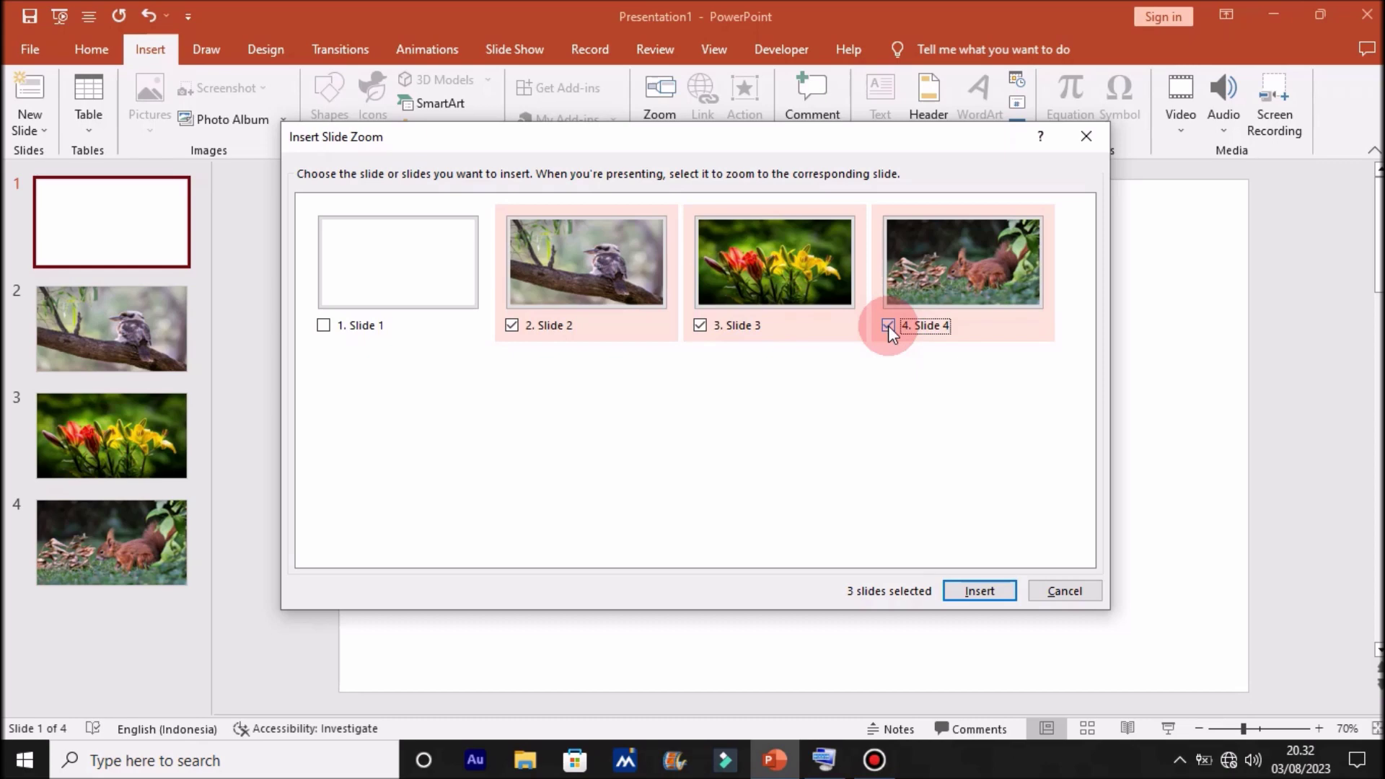
pyautogui.click(975, 596)
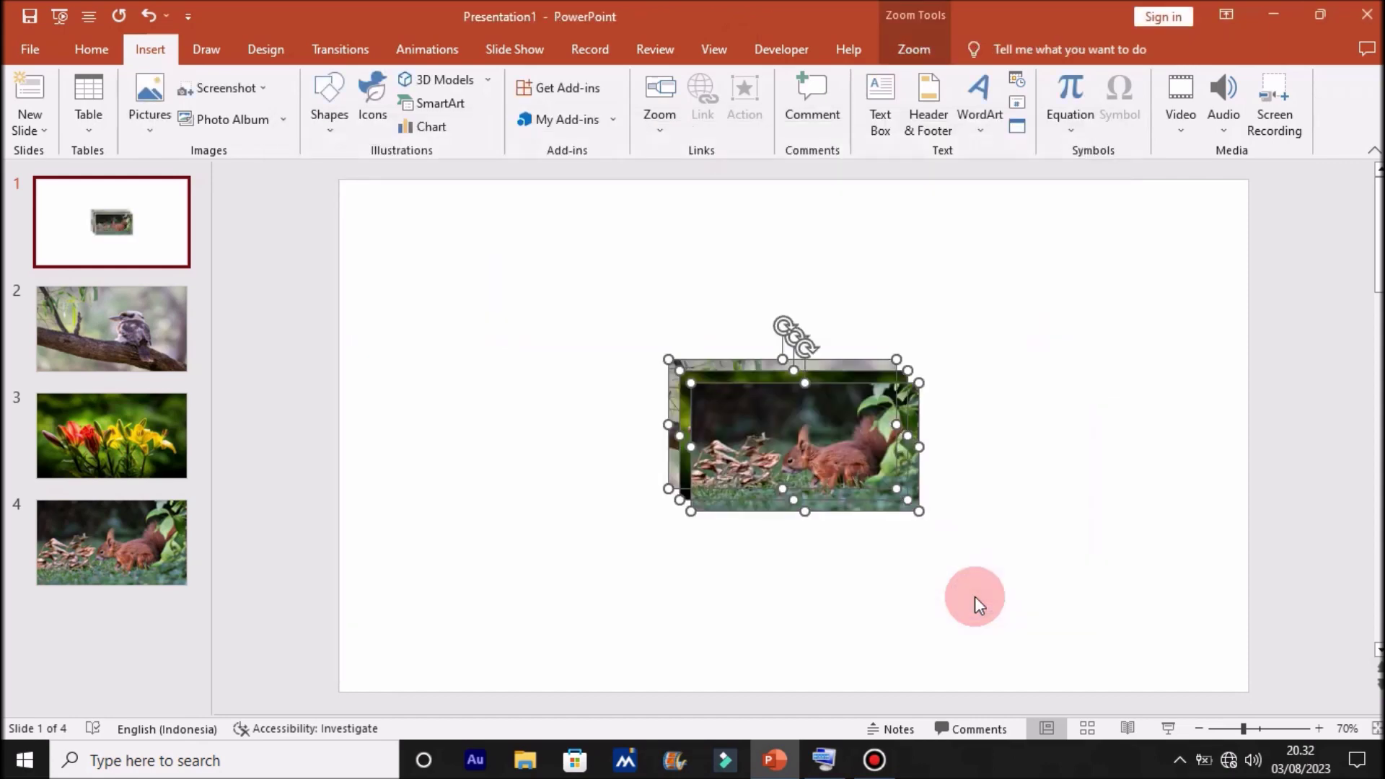
# Drag the stacked zoom thumbnails into a row: bird left, flowers middle, squirrel right.
pyautogui.click(975, 596)
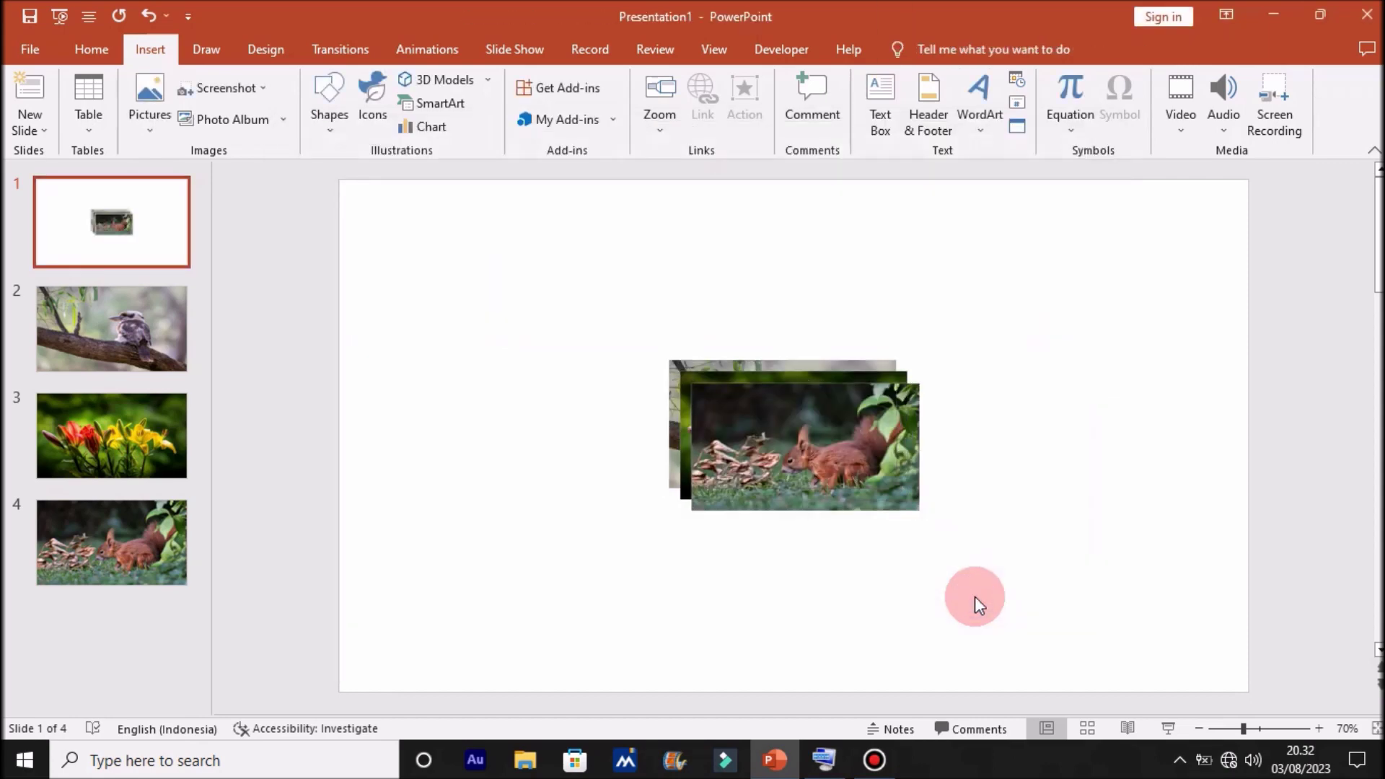
pyautogui.click(837, 420)
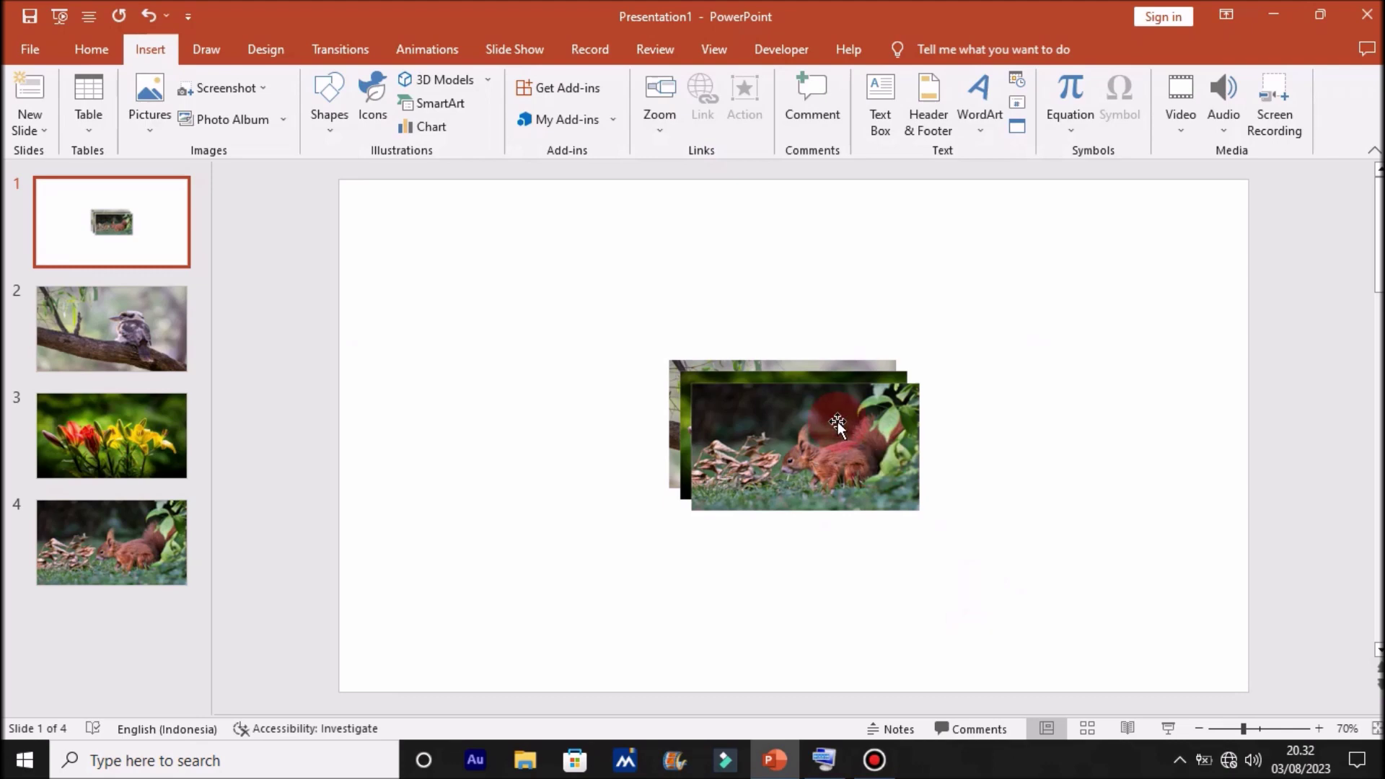
pyautogui.moveTo(837, 424); pyautogui.dragTo(1071, 403)
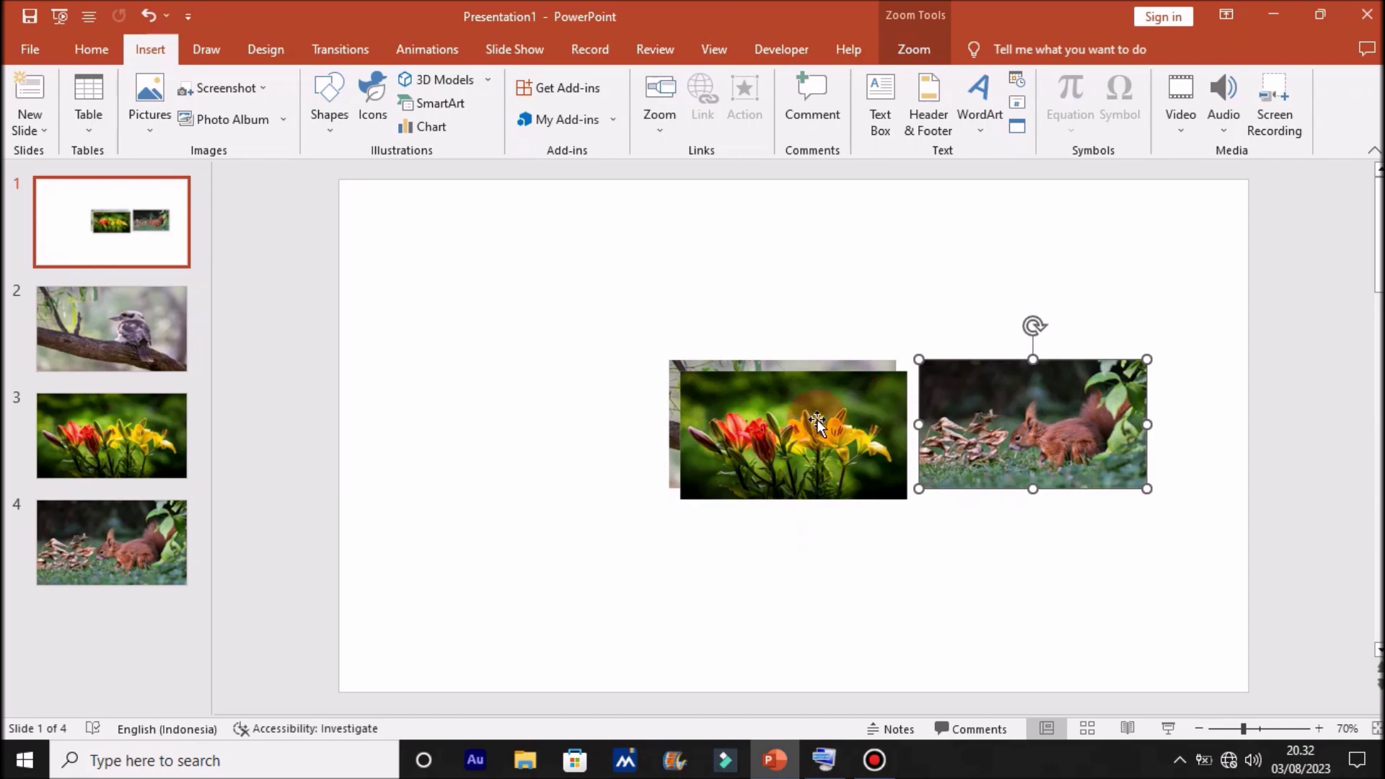
pyautogui.moveTo(813, 418); pyautogui.dragTo(809, 484)
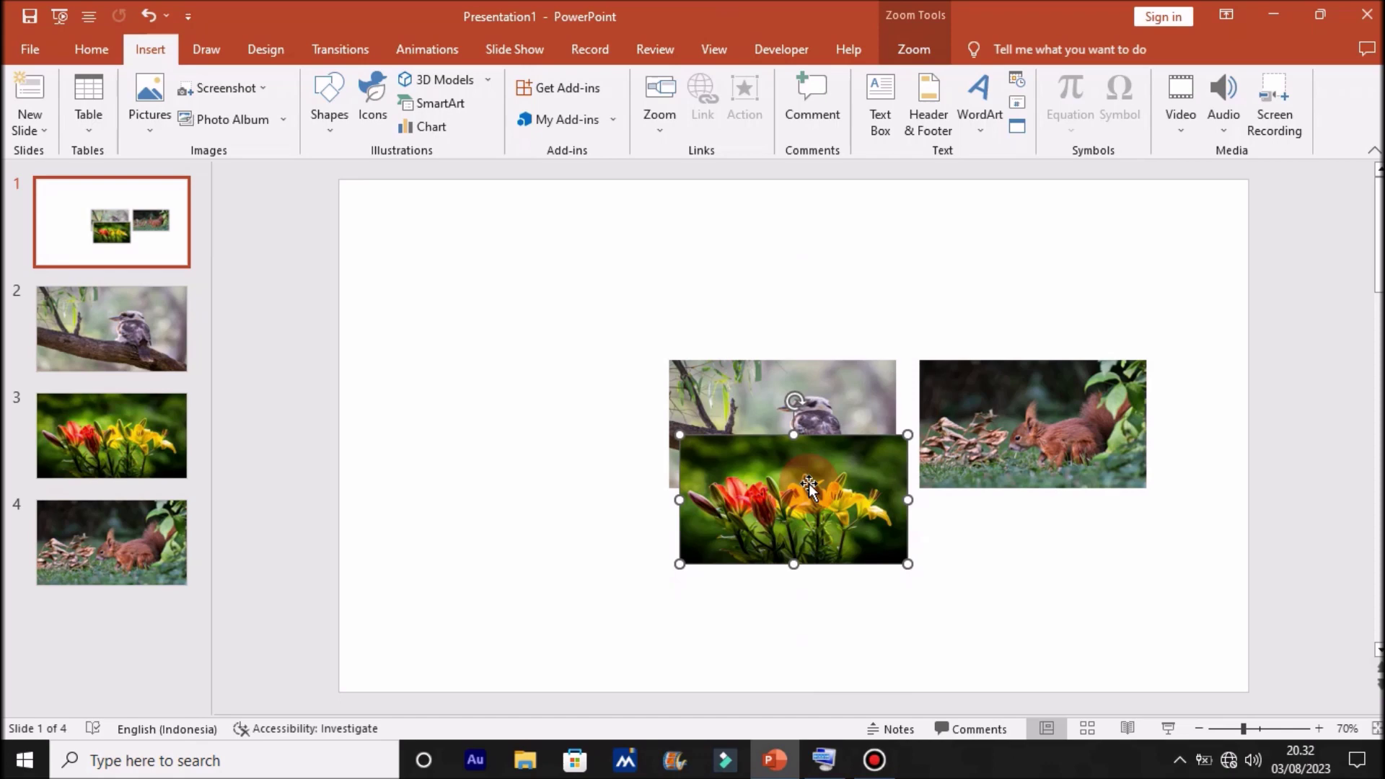
pyautogui.click(788, 379)
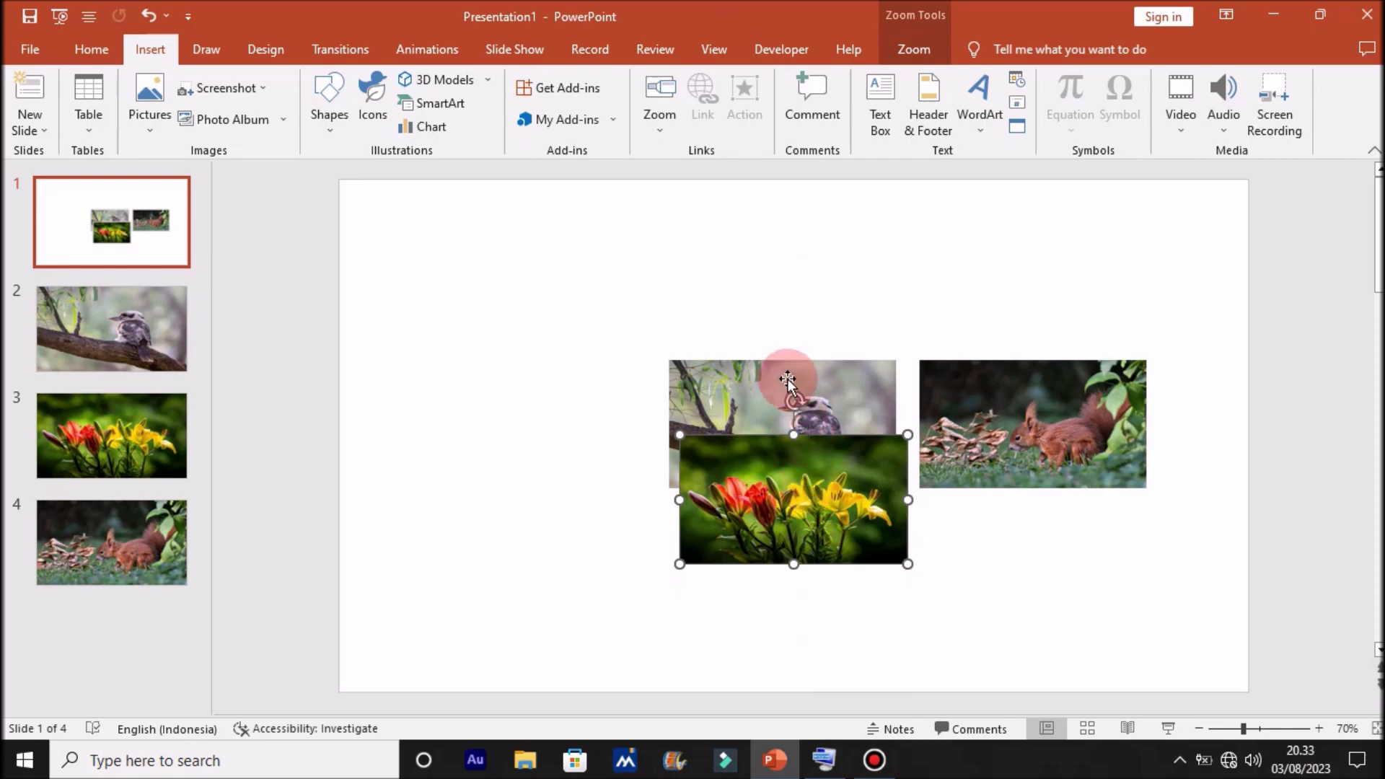
pyautogui.moveTo(788, 379); pyautogui.dragTo(543, 382)
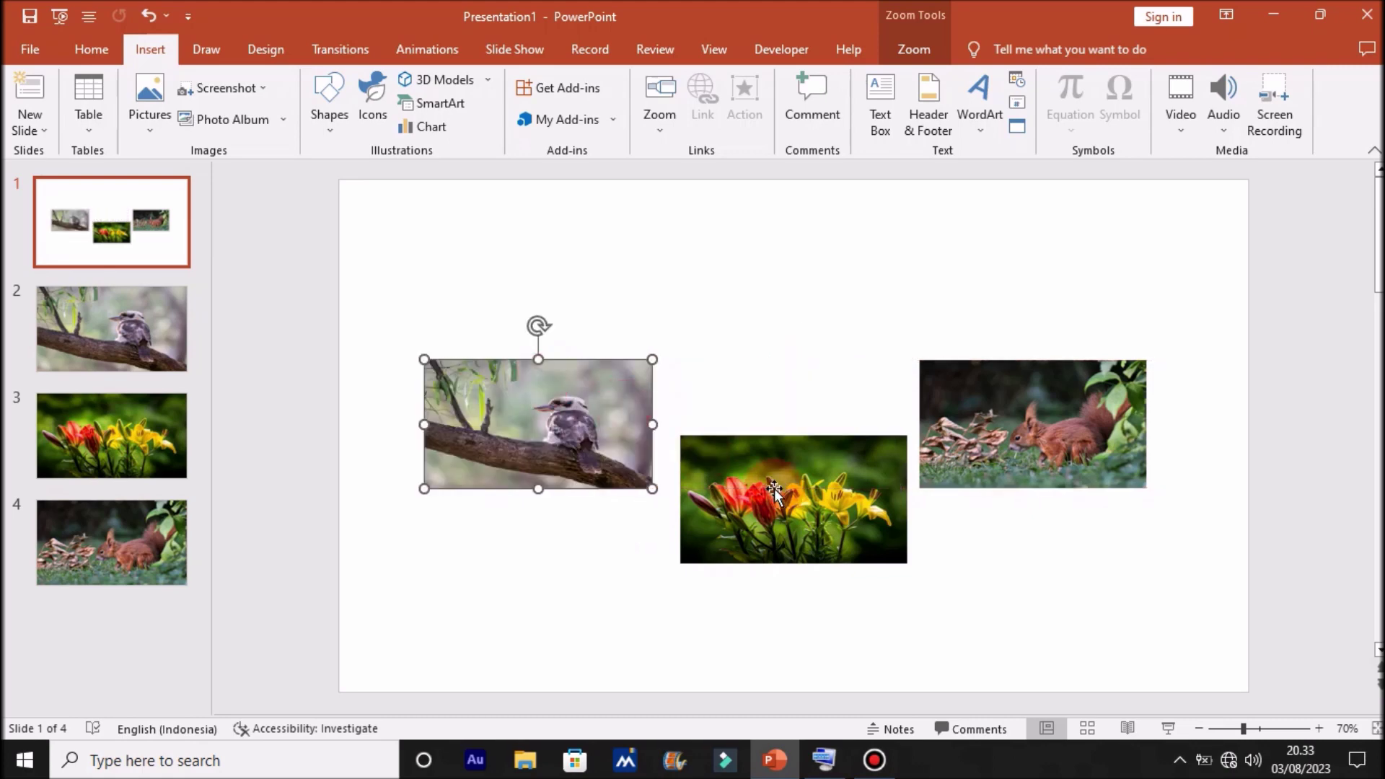
pyautogui.moveTo(774, 491); pyautogui.dragTo(764, 411)
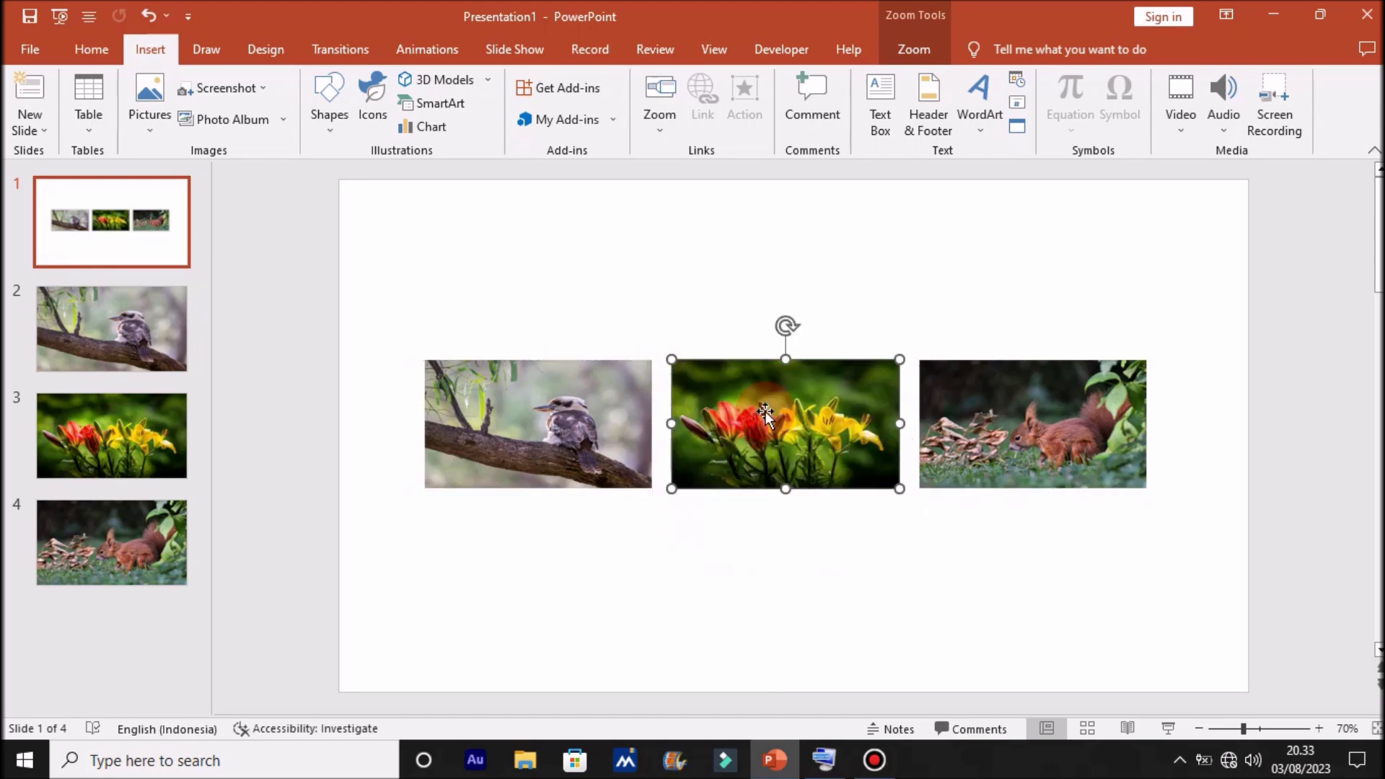
pyautogui.click(575, 415)
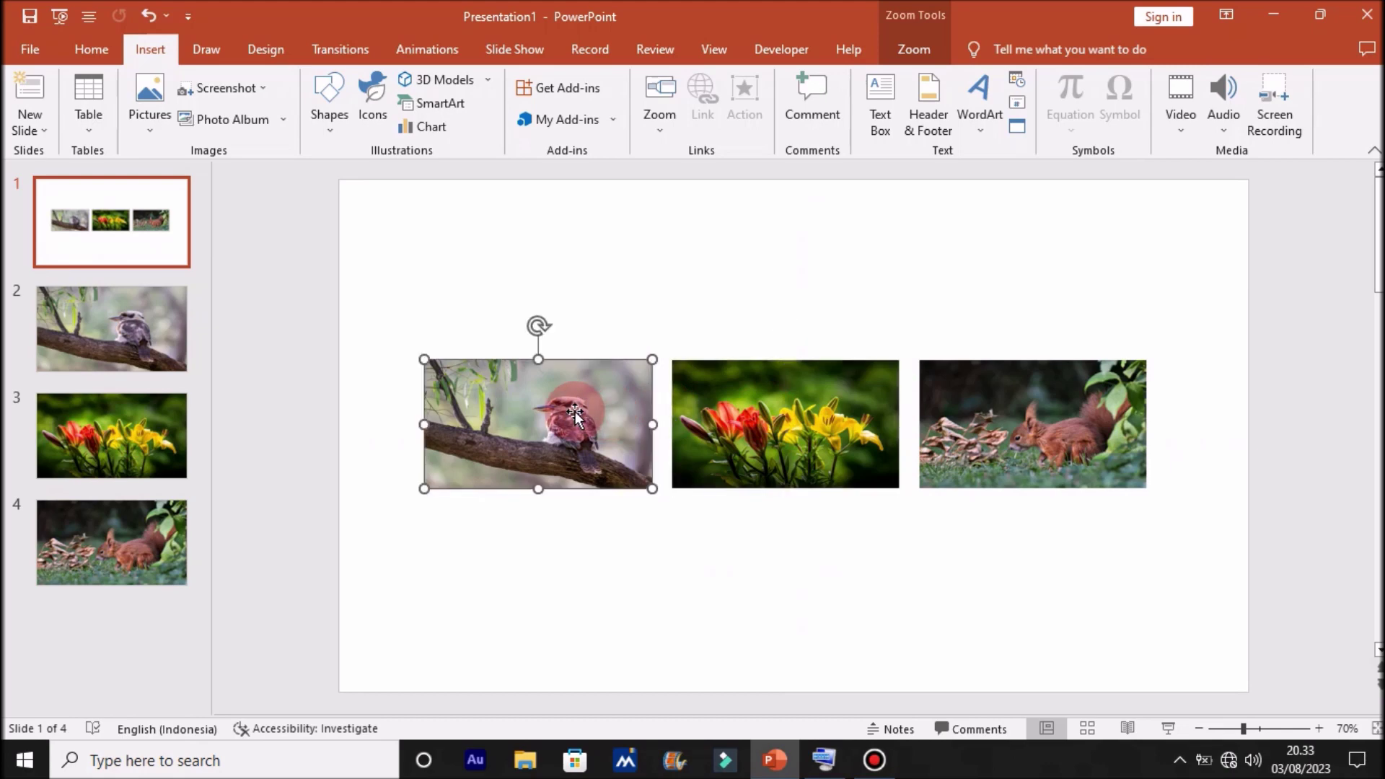
pyautogui.hotkey('ctrl', 'z')
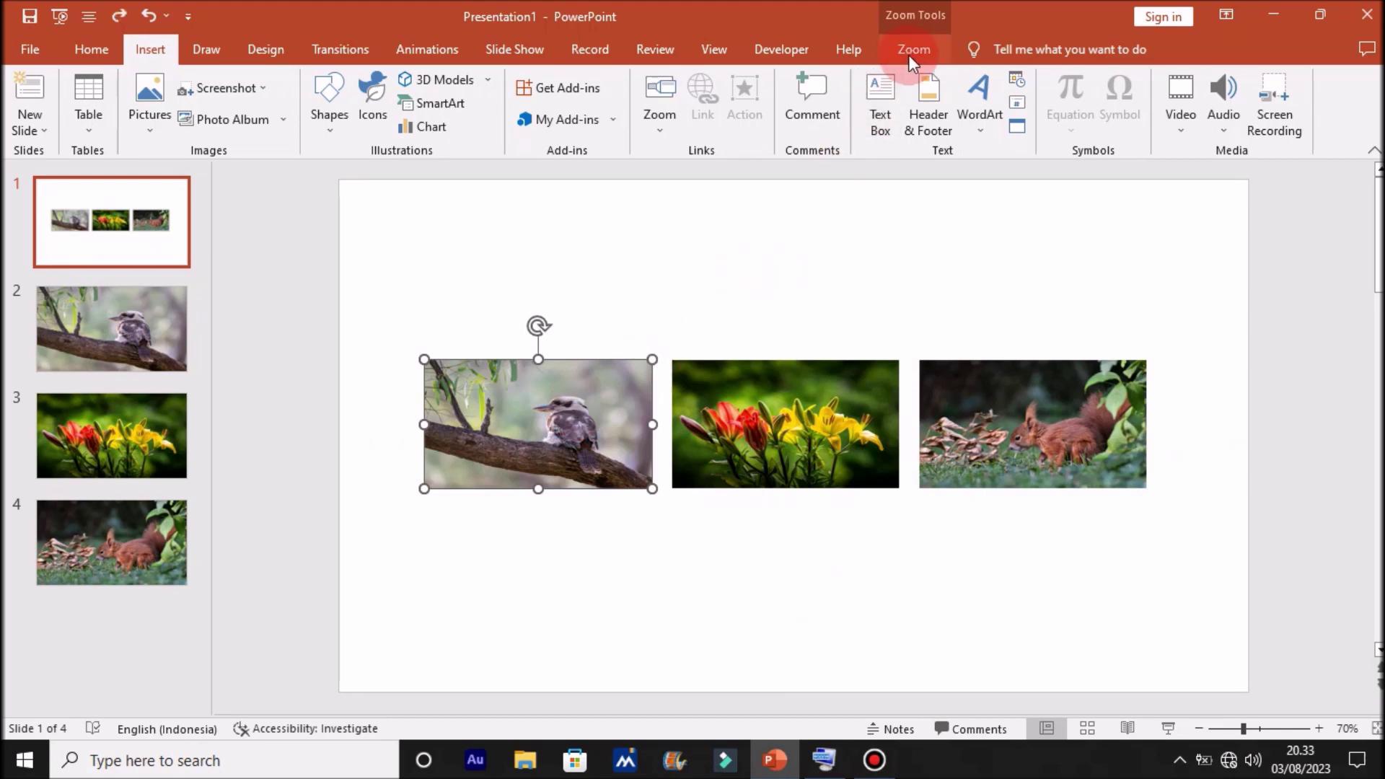
# Turn on Return to Zoom for the bird, flower and squirrel thumbnails, then start the slide show.
pyautogui.click(910, 58)
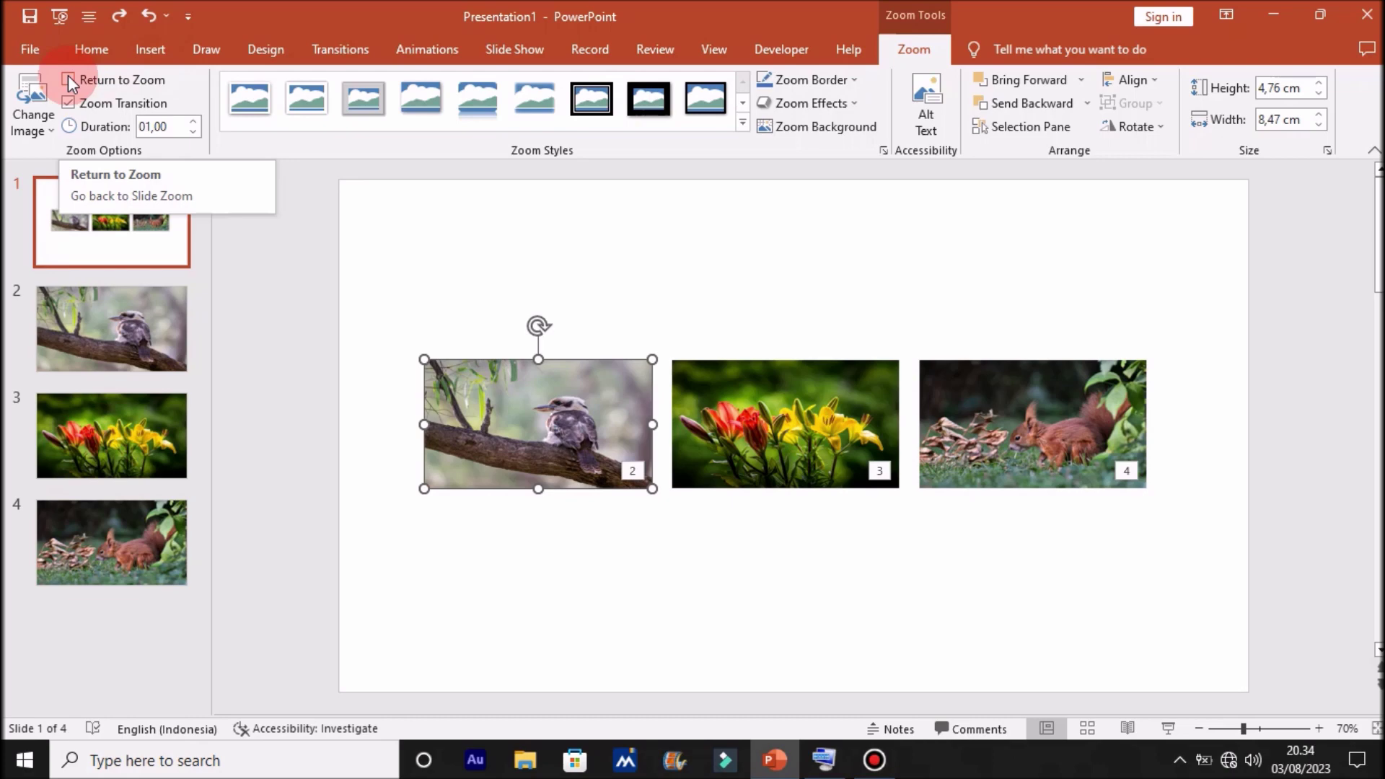
pyautogui.click(69, 80)
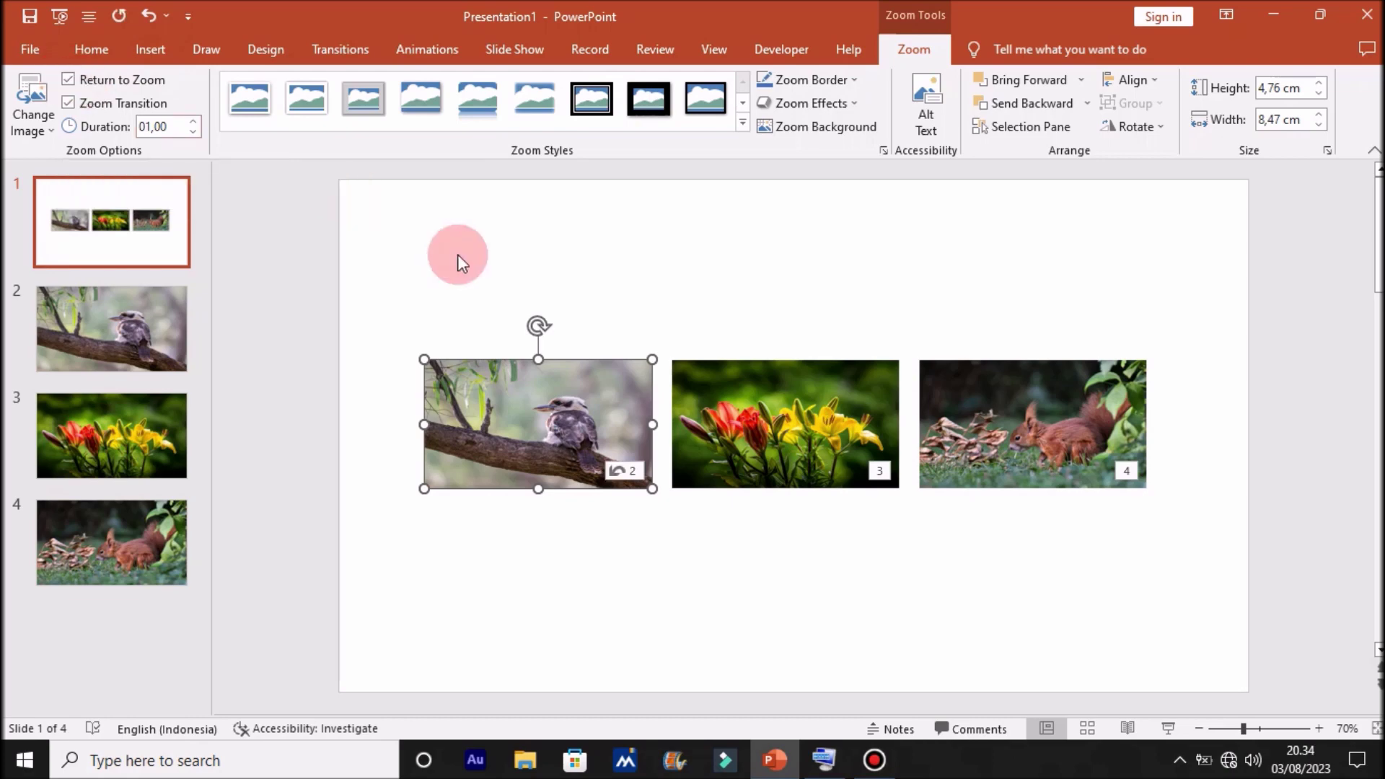
pyautogui.click(743, 426)
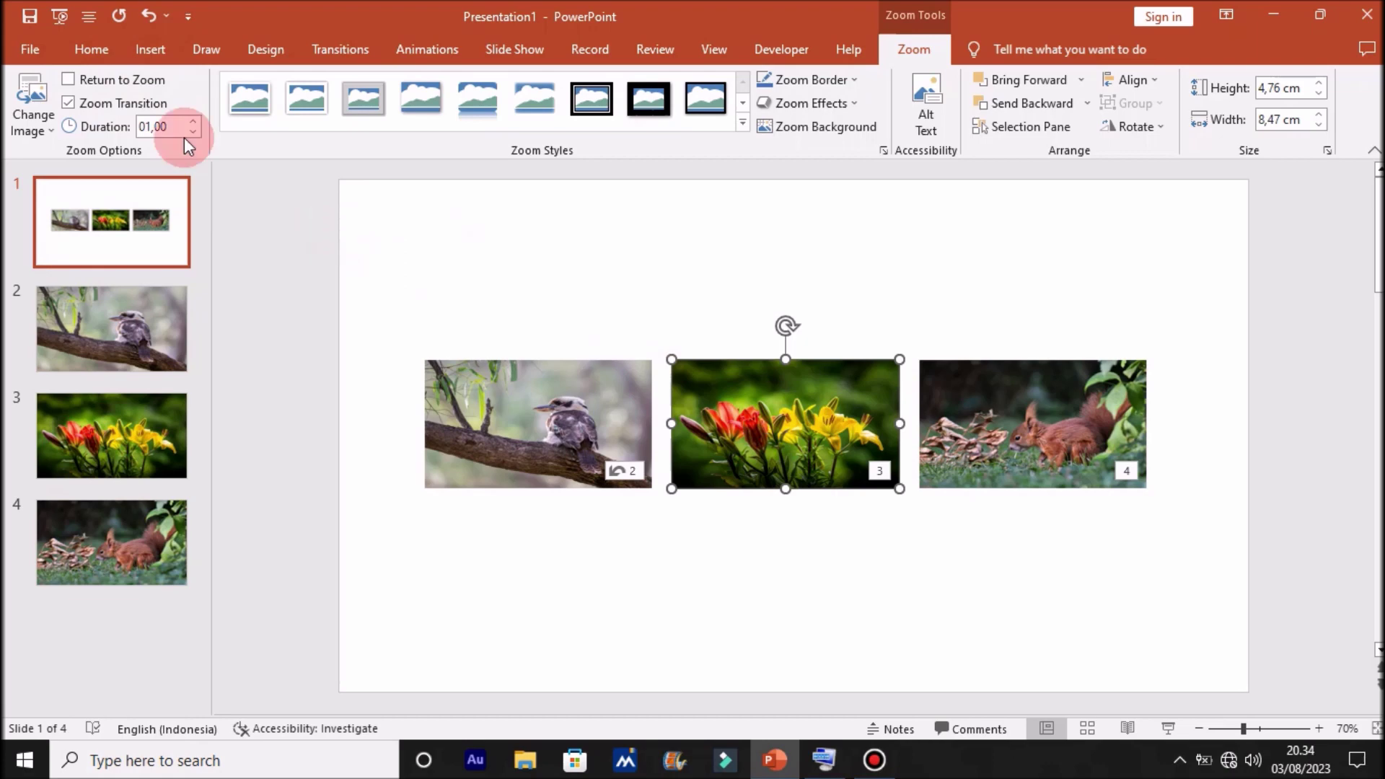
pyautogui.click(69, 80)
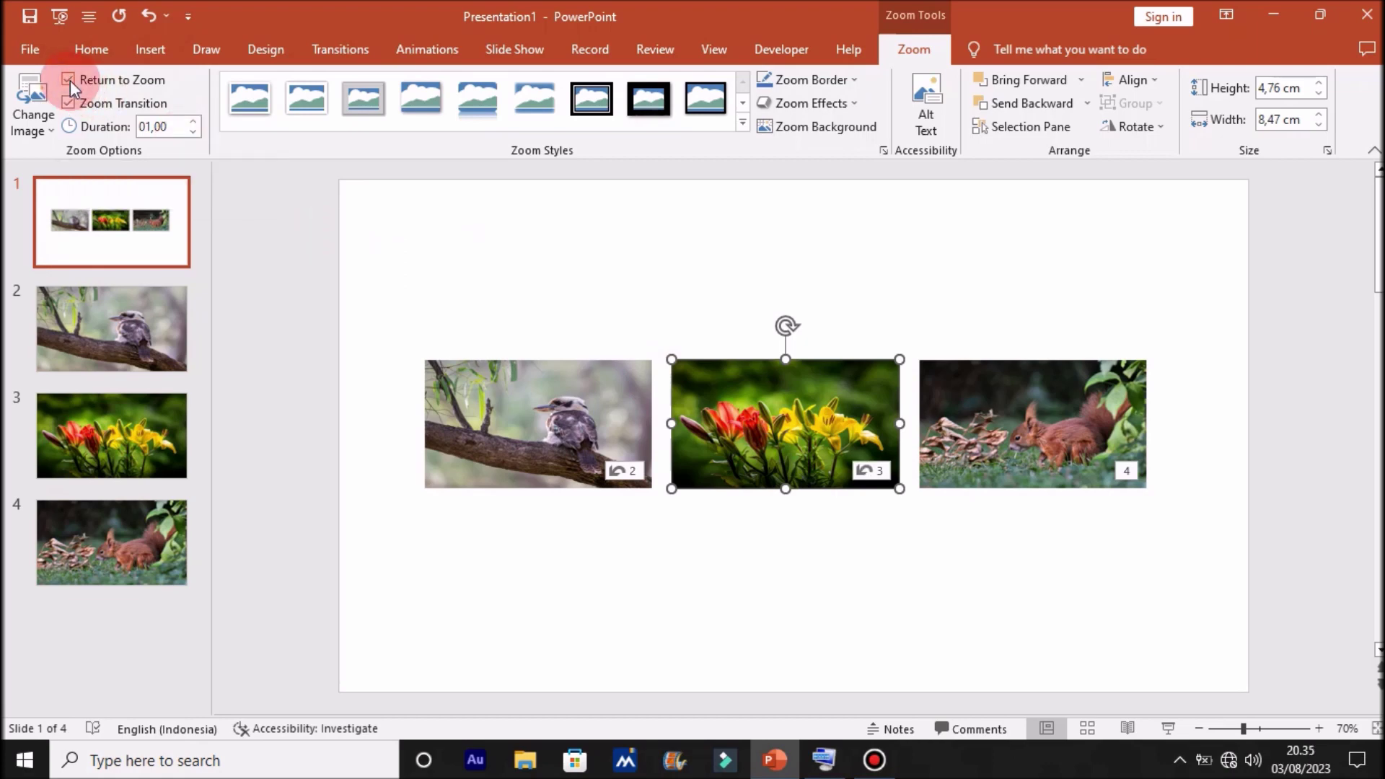
pyautogui.click(997, 421)
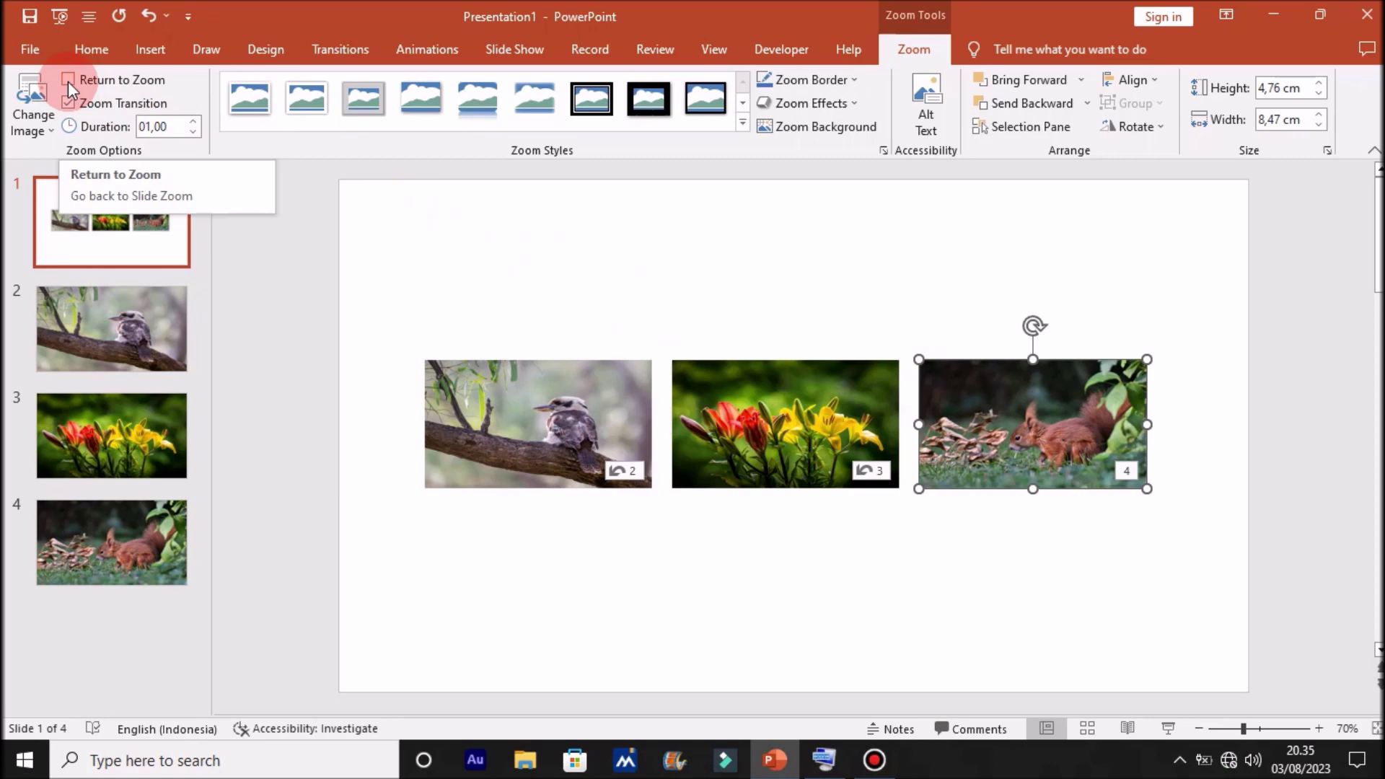
pyautogui.click(68, 80)
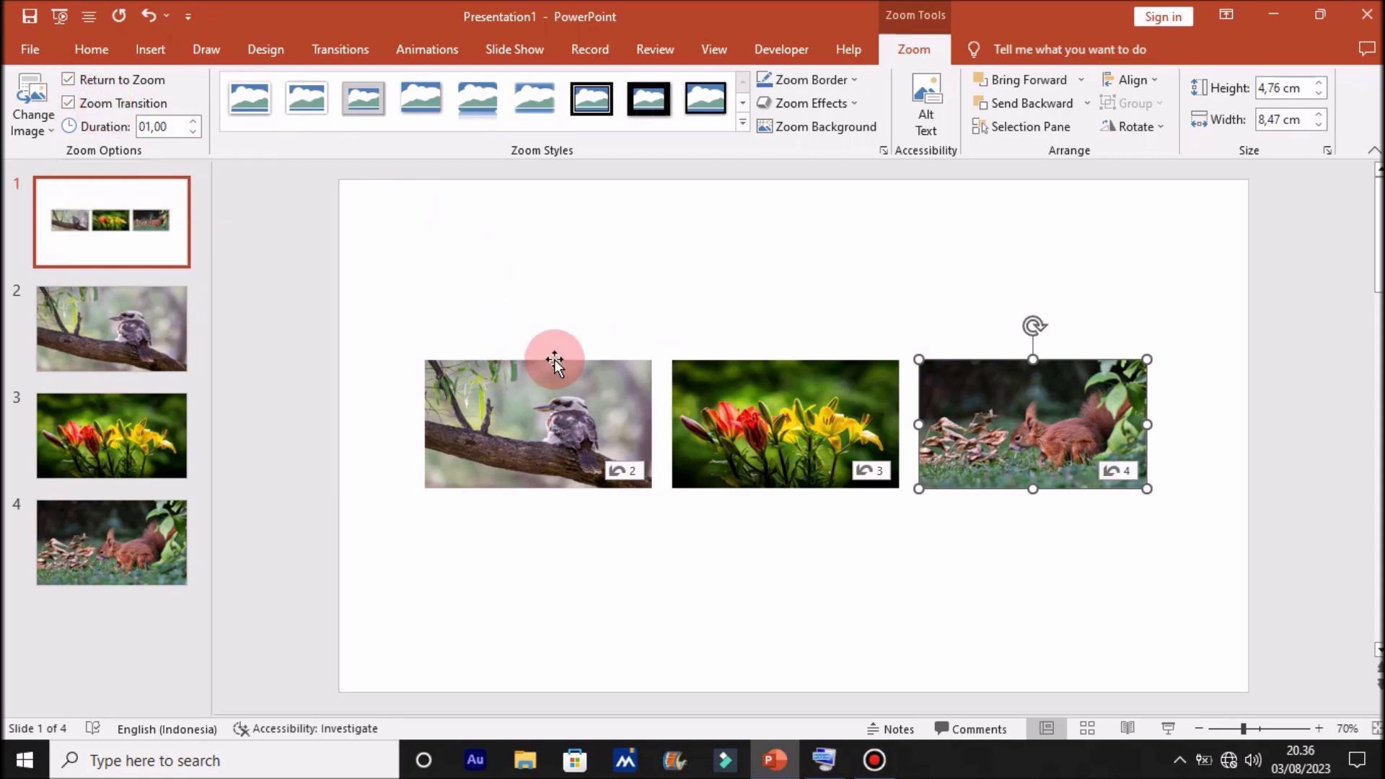
pyautogui.click(1168, 728)
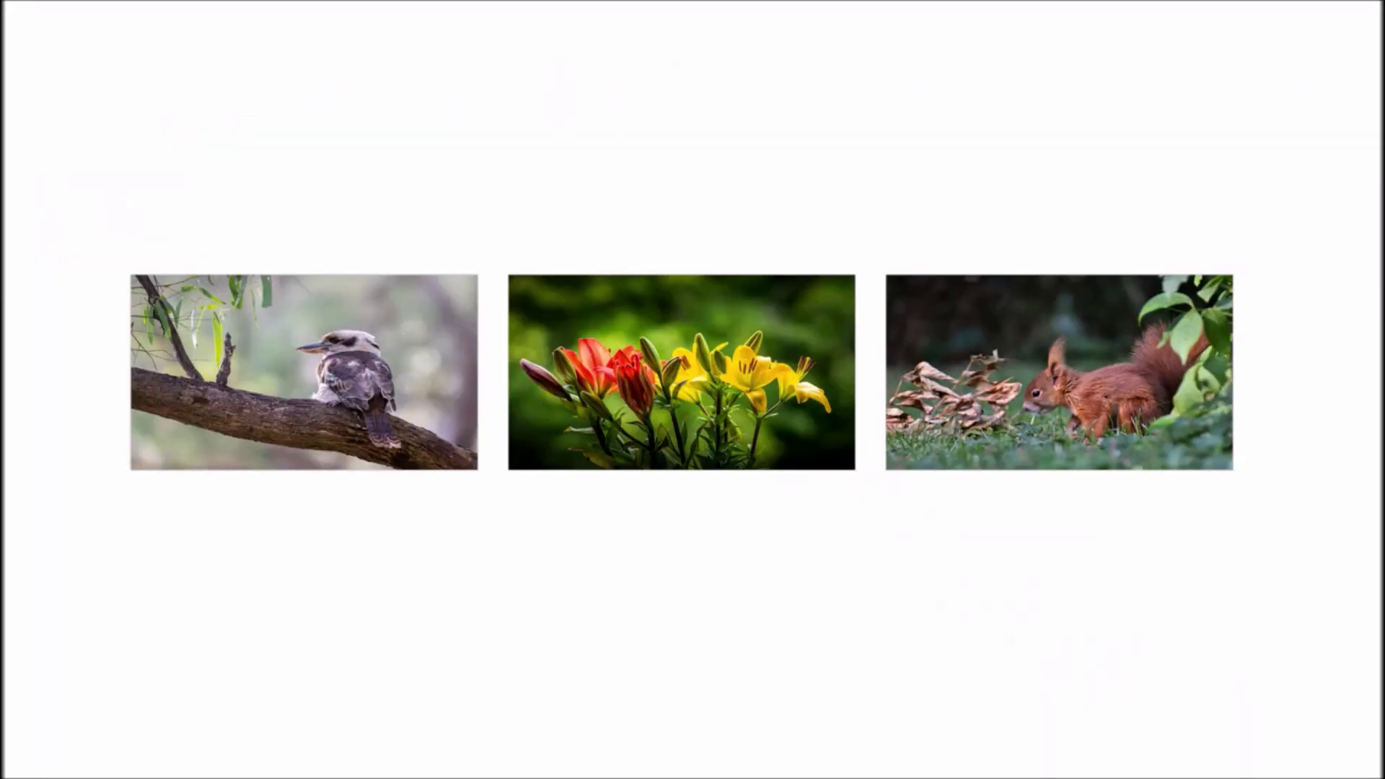
pyautogui.press('Right')
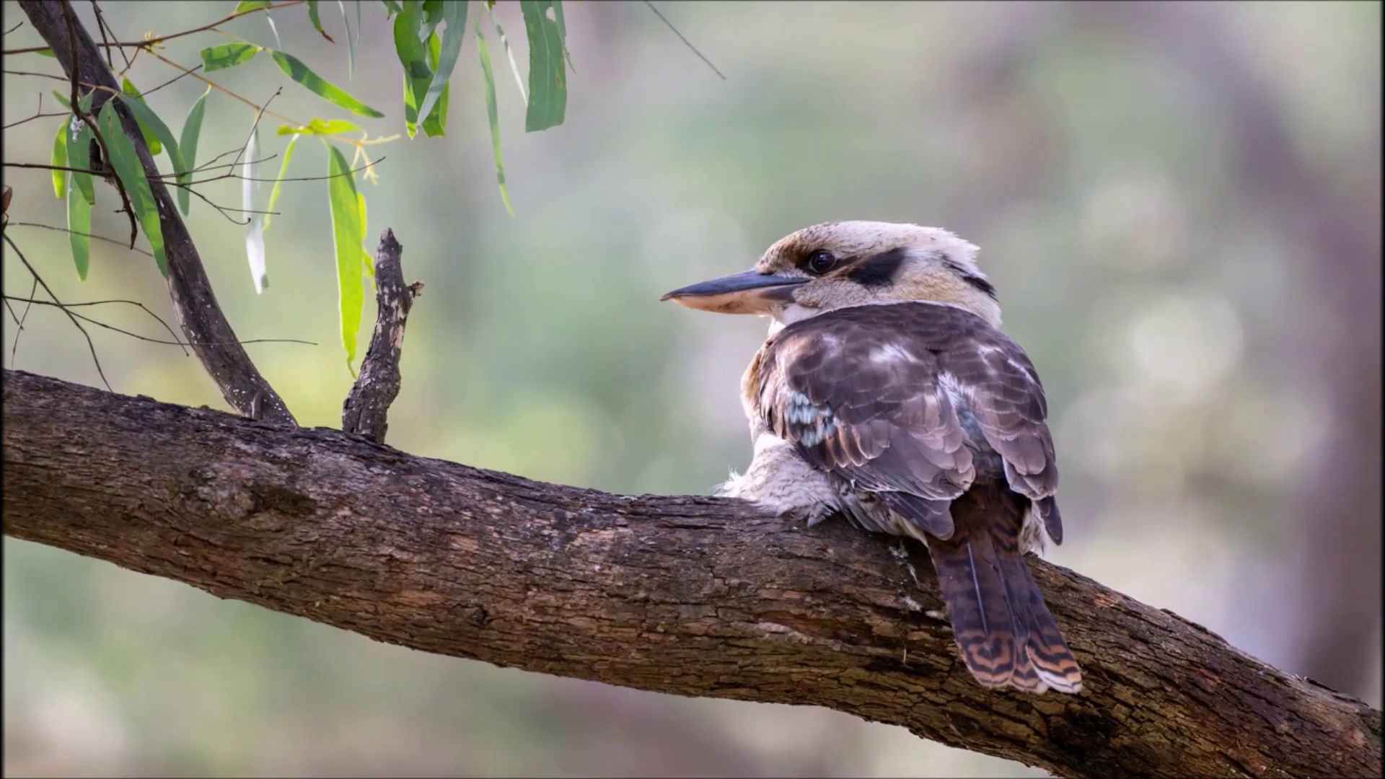
pyautogui.press('Right')
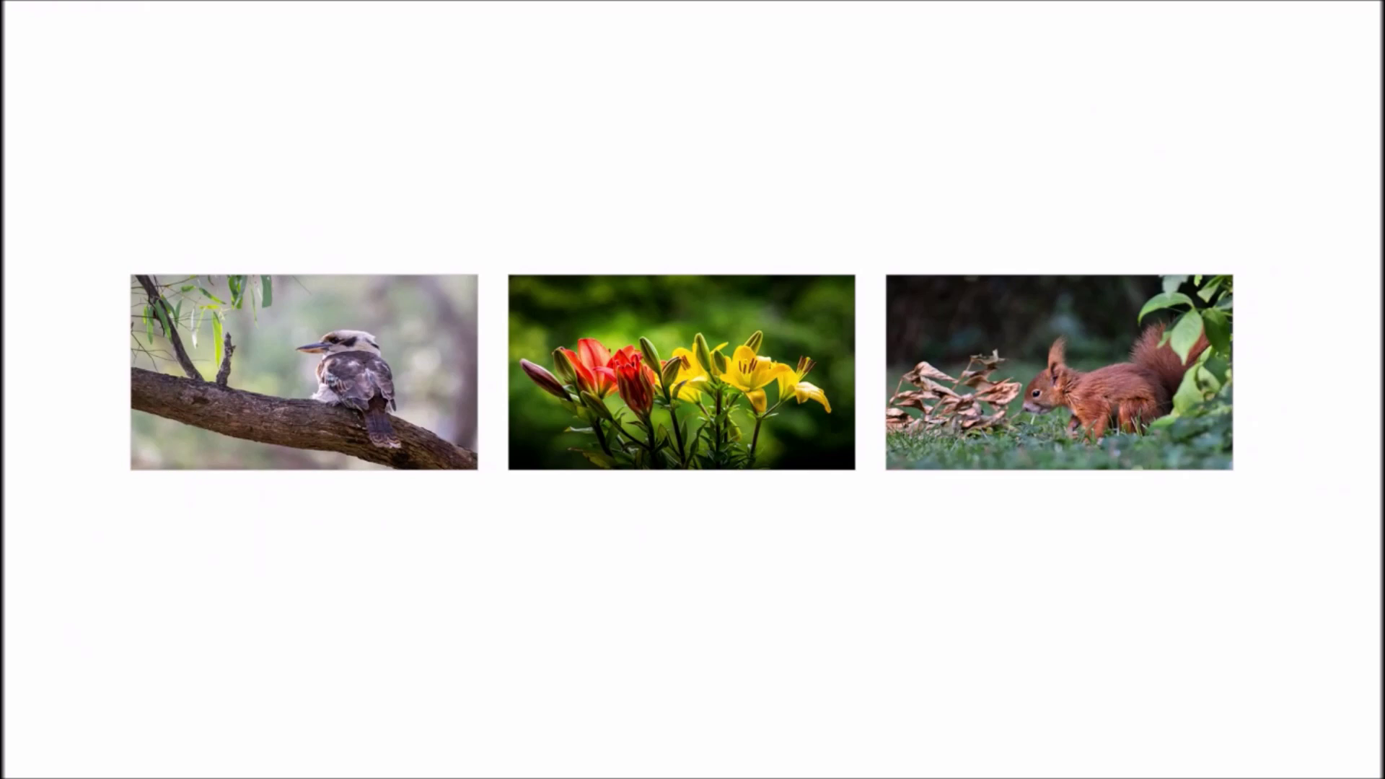
pyautogui.press('Right')
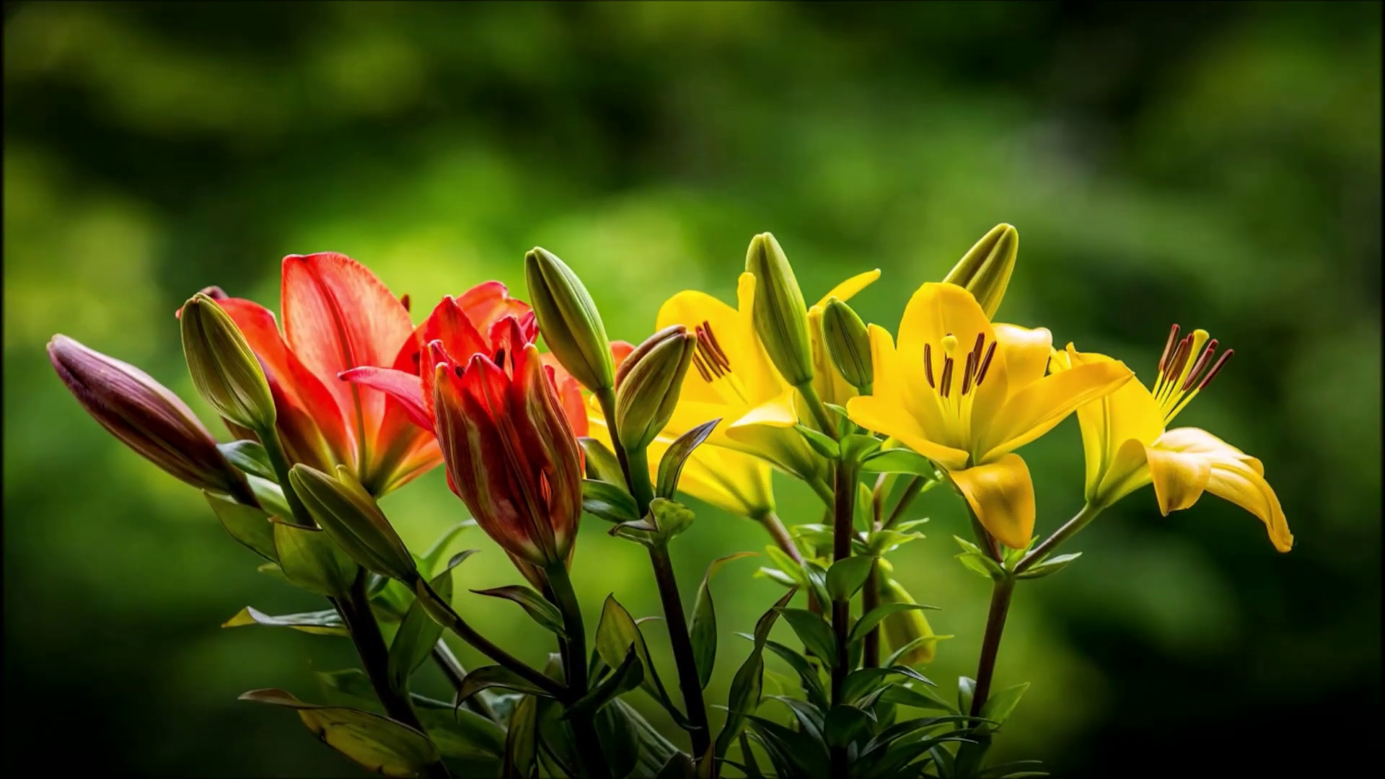
pyautogui.press('Right')
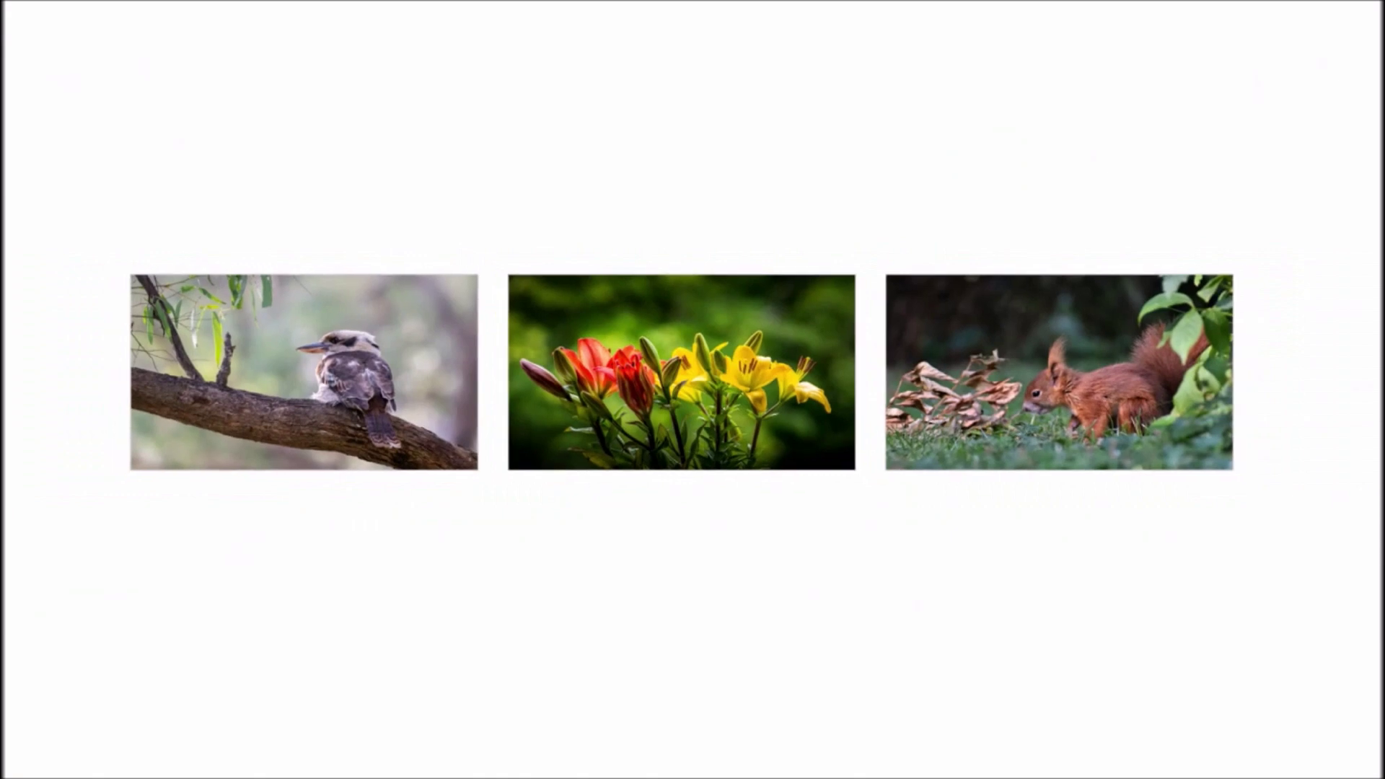
pyautogui.press('Right')
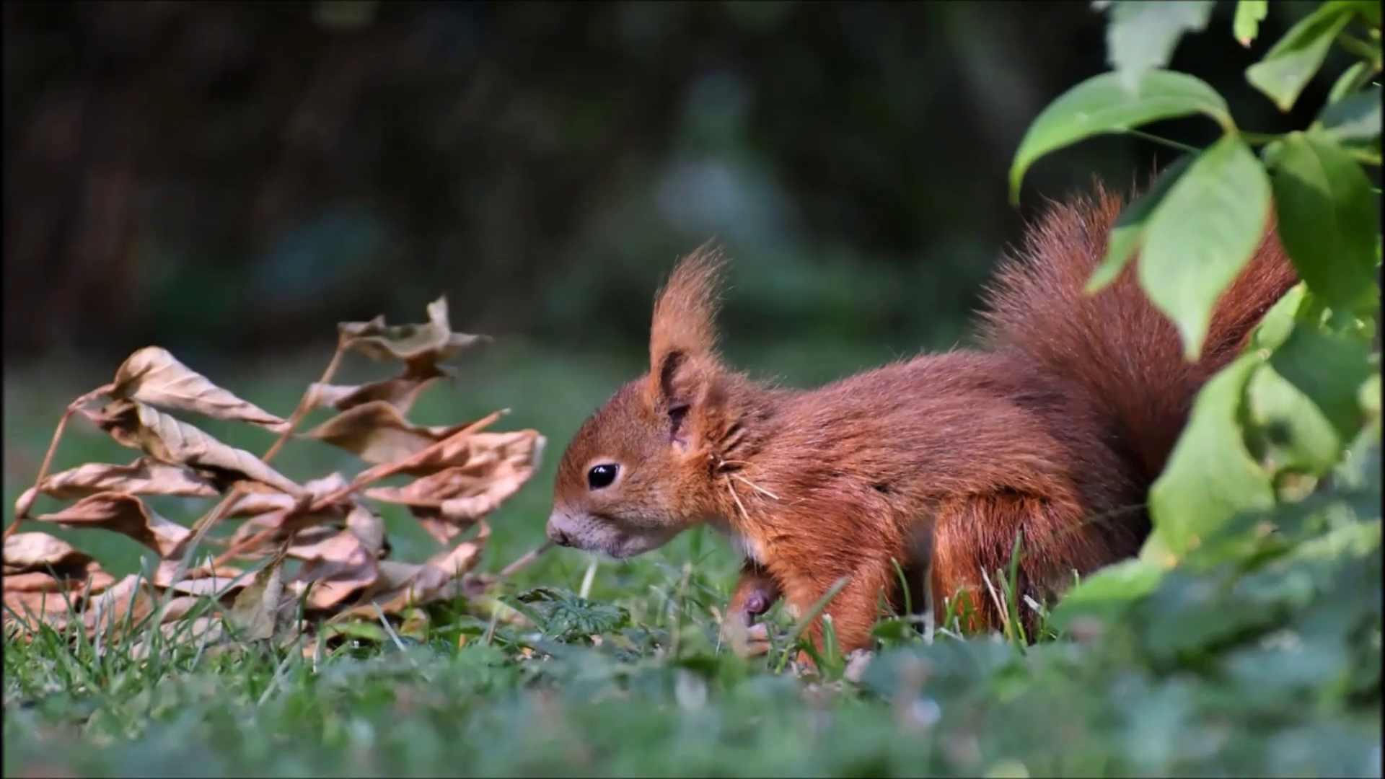
pyautogui.press('Right')
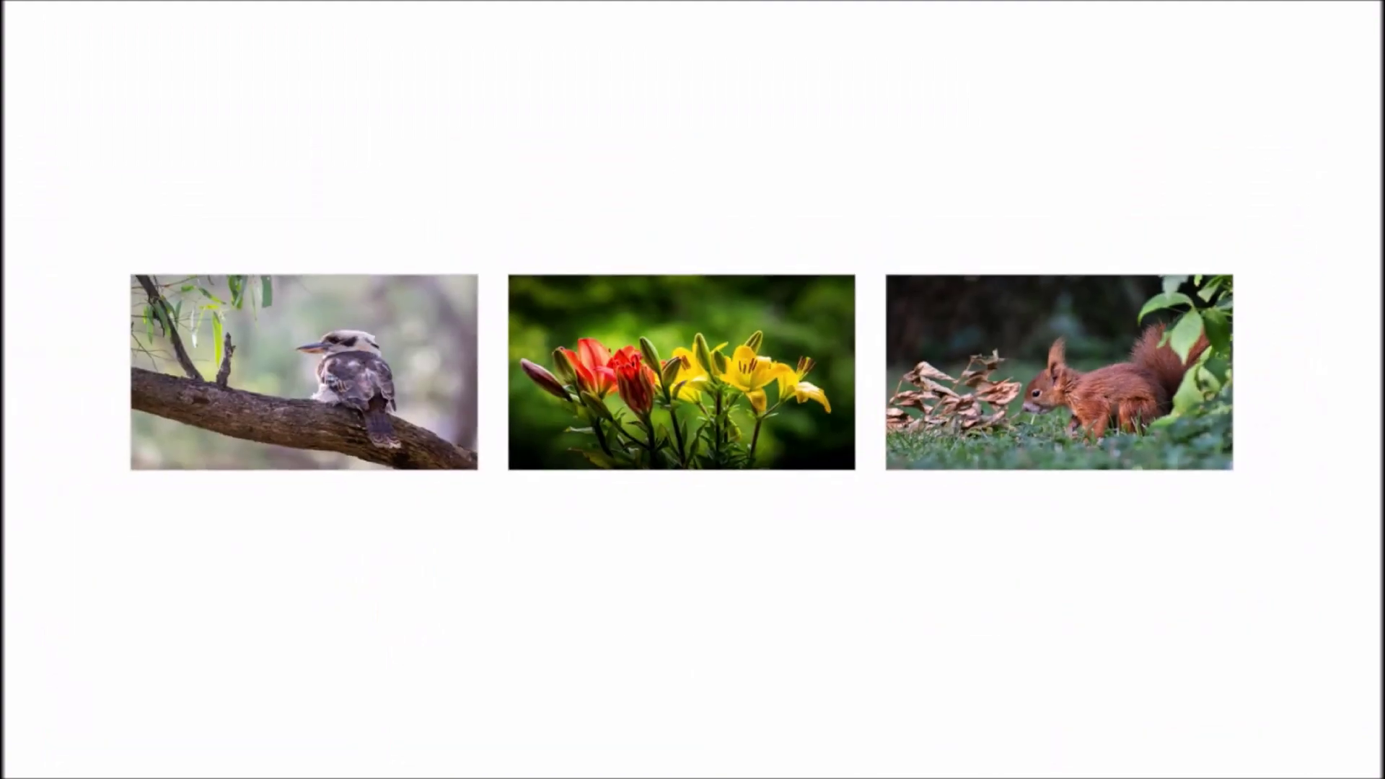
pyautogui.press('Escape')
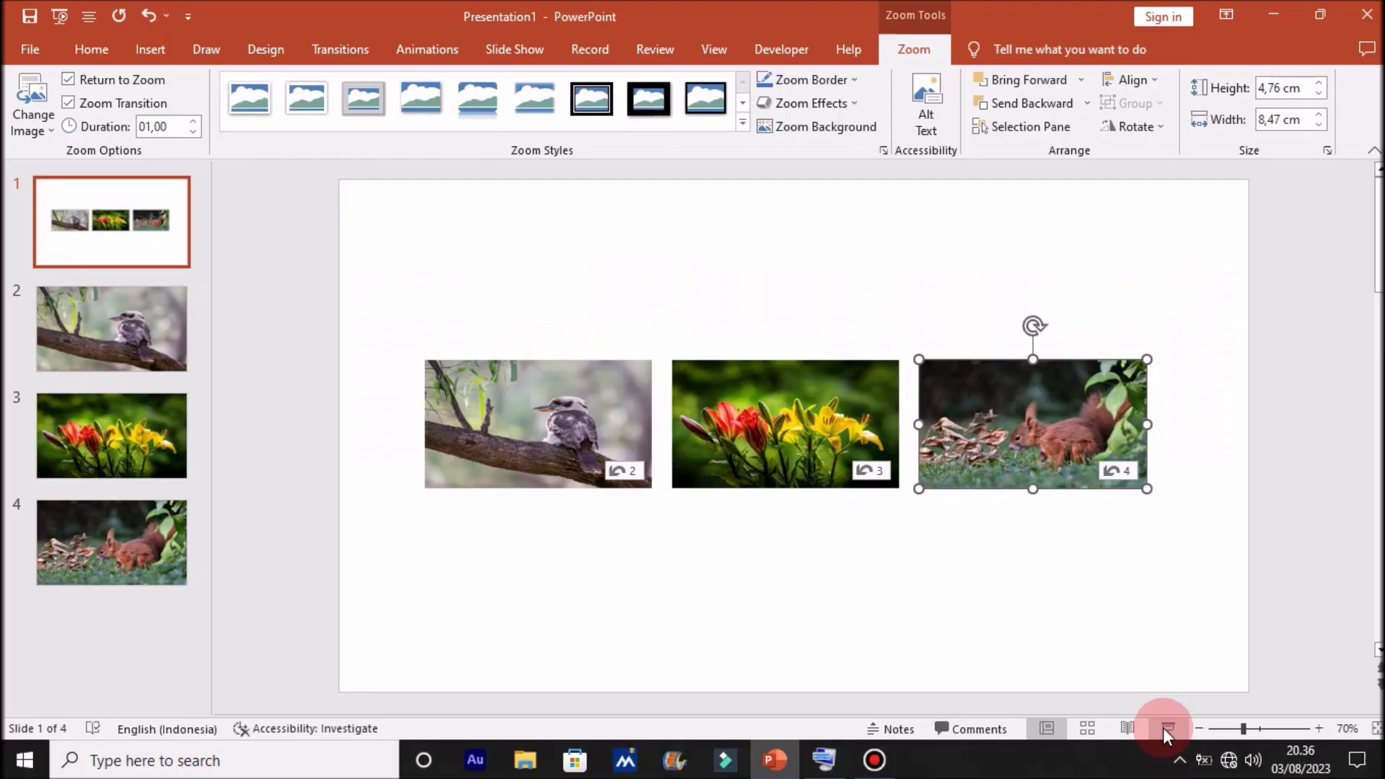